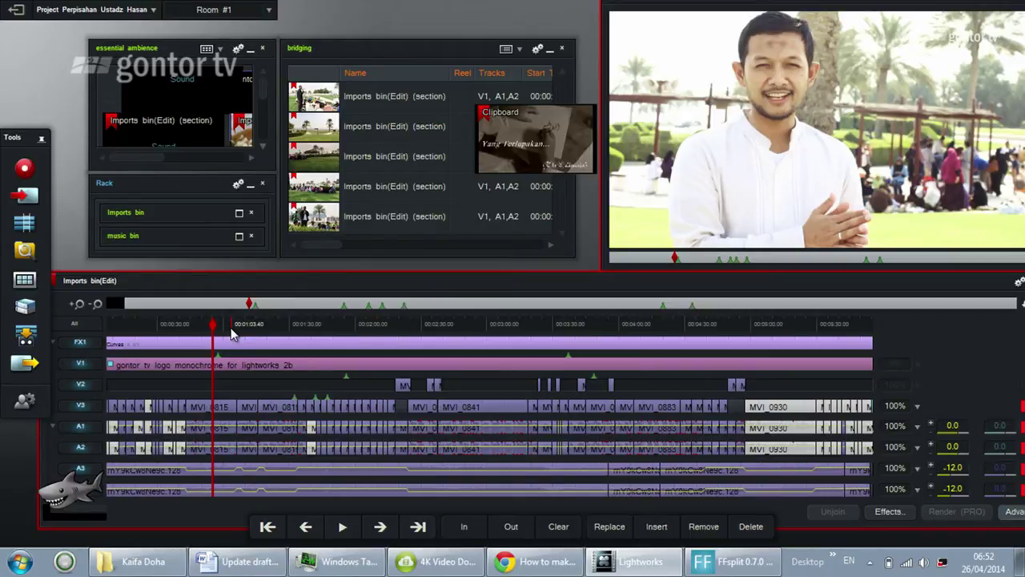
Step: Mark a short In-to-Out section on the timeline ending near 00:00:59:36
{"action": "left_click", "coordinate": [465, 528]}
{"action": "left_click_drag", "start_coordinate": [214, 327], "coordinate": [224, 328]}
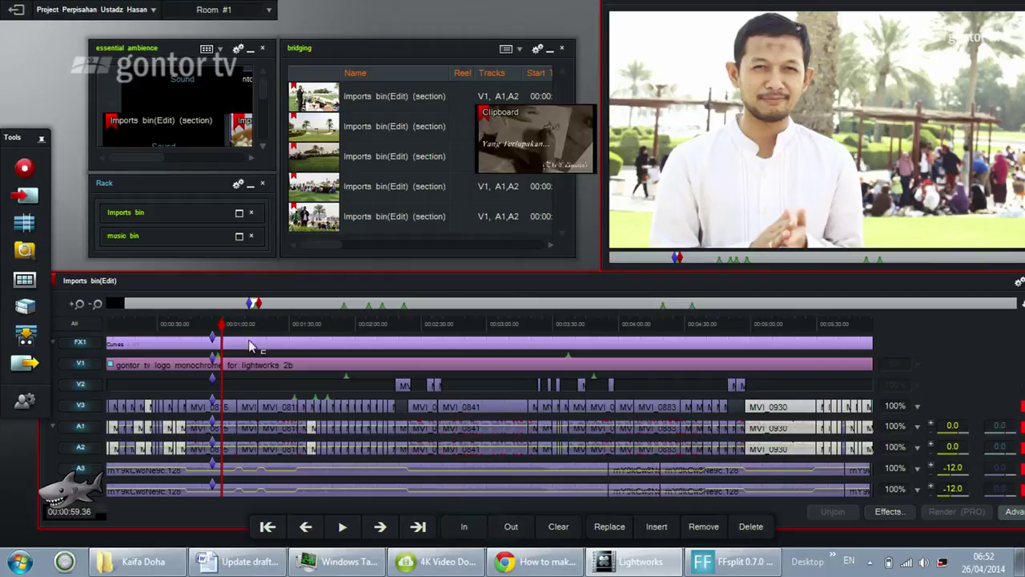
{"action": "left_click", "coordinate": [517, 529]}
{"action": "left_click", "coordinate": [889, 514]}
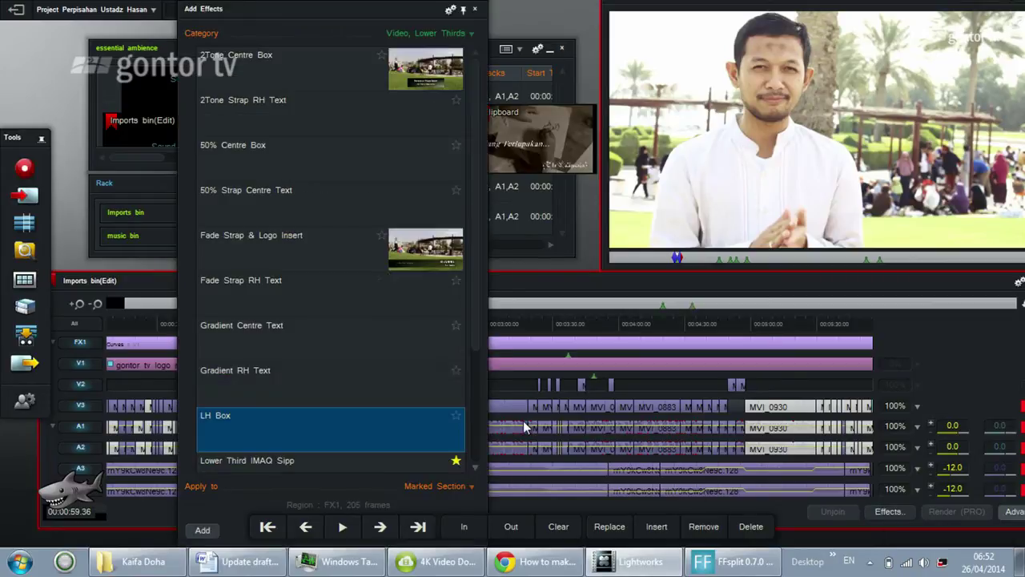
Step: Apply the LH Box effect from Video, Lower Thirds to the marked section
{"action": "left_click", "coordinate": [452, 34]}
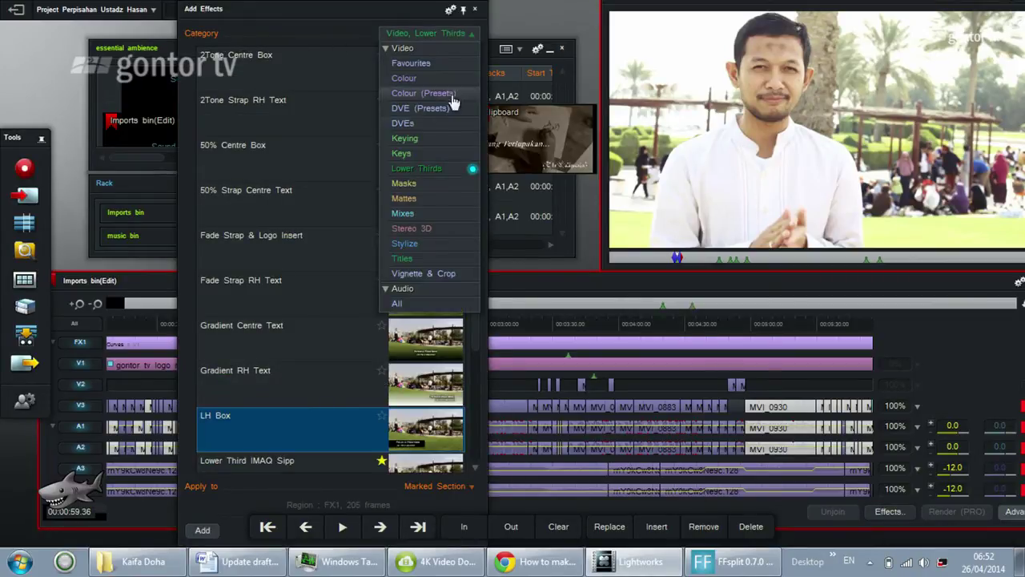
{"action": "left_click", "coordinate": [442, 171]}
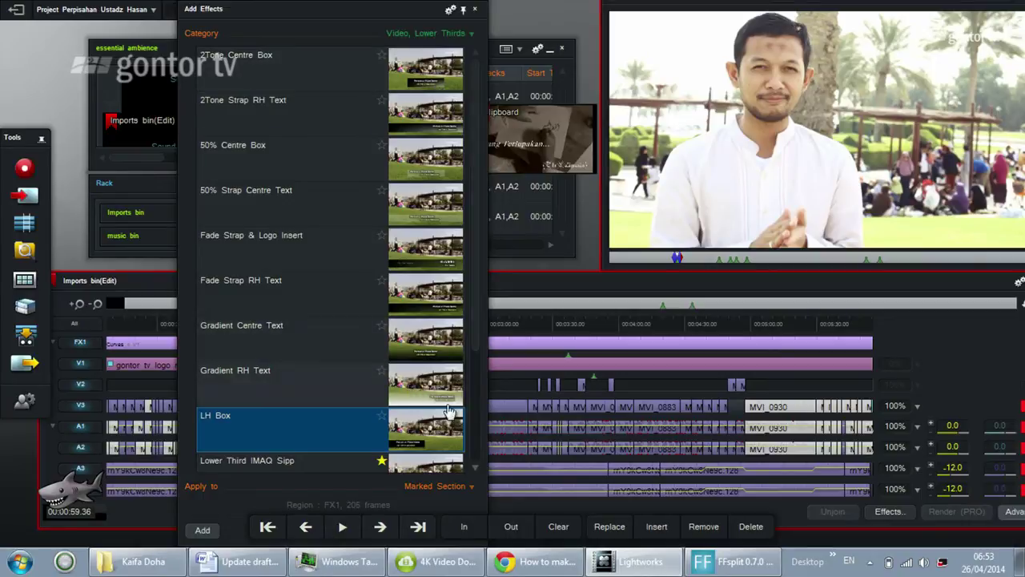
{"action": "scroll", "coordinate": [446, 401], "scroll_direction": "down", "scroll_amount": 1}
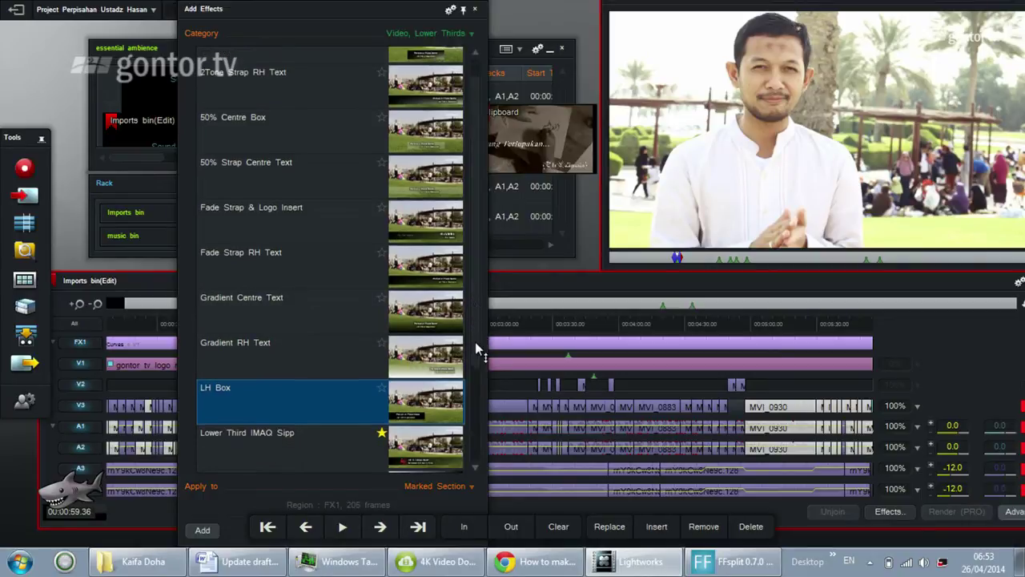
{"action": "double_click", "coordinate": [425, 394]}
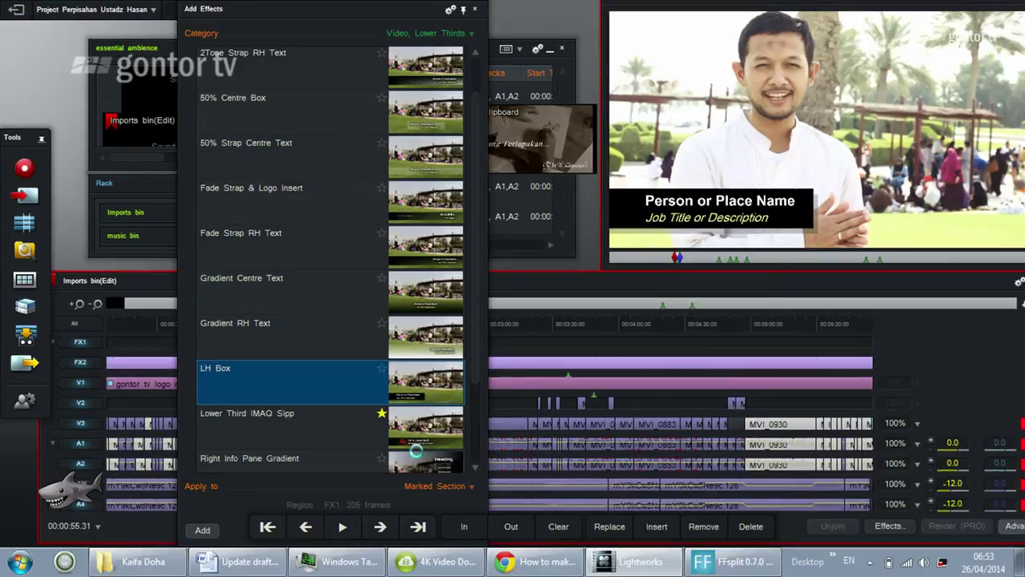
Step: Replace the heading text with 'Name' and the subheading text with 'Host'
{"action": "left_click_drag", "start_coordinate": [582, 88], "coordinate": [482, 84]}
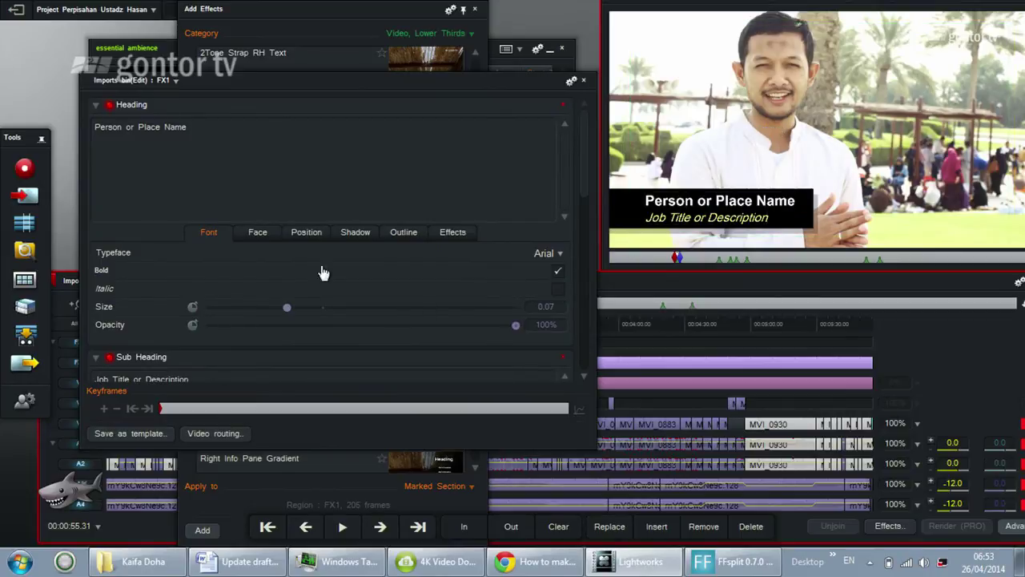
{"action": "triple_click", "coordinate": [97, 128]}
{"action": "type", "text": "Name"}
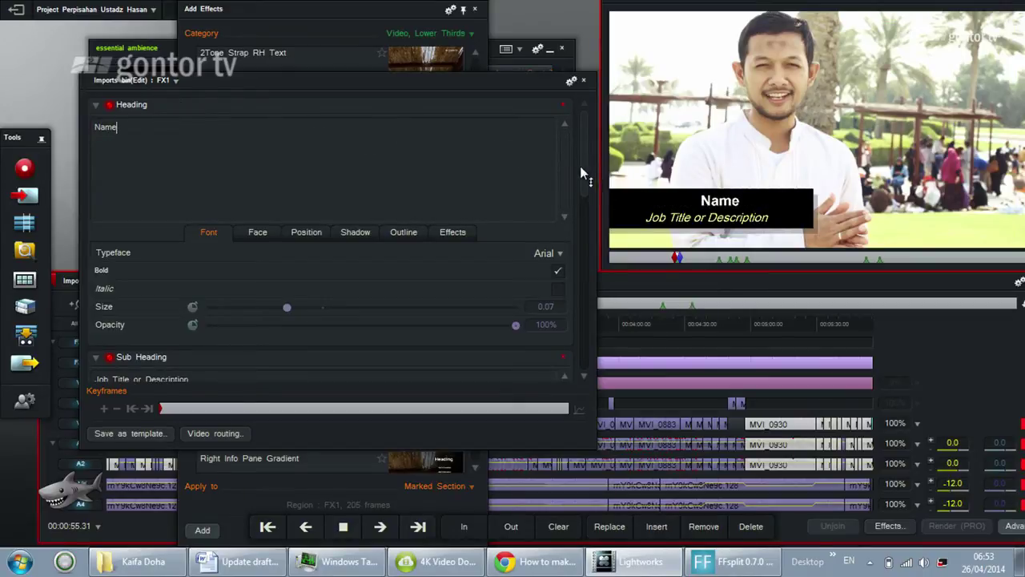
{"action": "left_click_drag", "start_coordinate": [581, 167], "coordinate": [583, 207]}
{"action": "left_click_drag", "start_coordinate": [190, 224], "coordinate": [53, 218]}
{"action": "type", "text": "Host"}
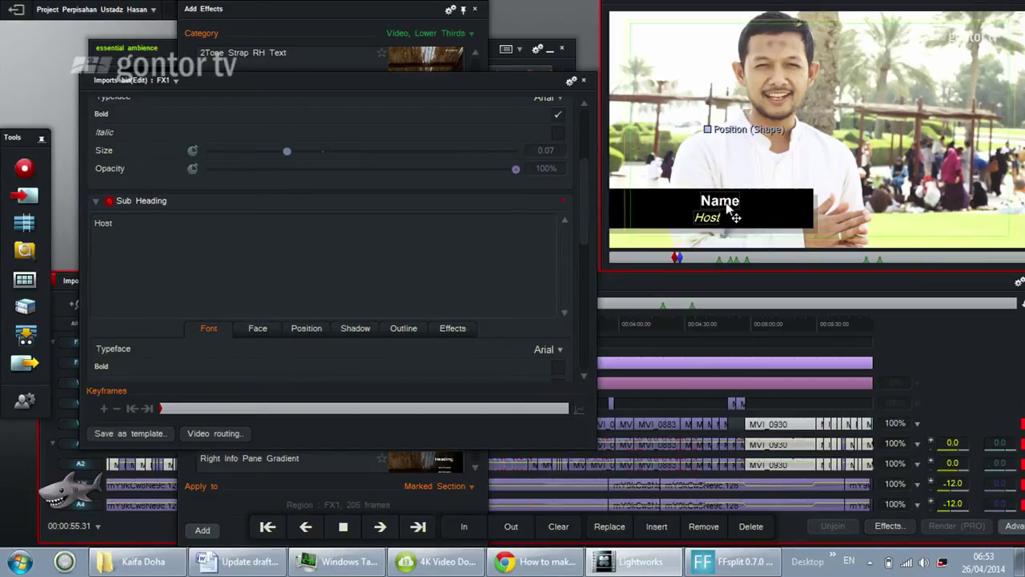
Step: Move 'Name' left to X 13.75%, Y 80.75% and raise its Size to 0.08
{"action": "left_click_drag", "start_coordinate": [728, 208], "coordinate": [663, 226]}
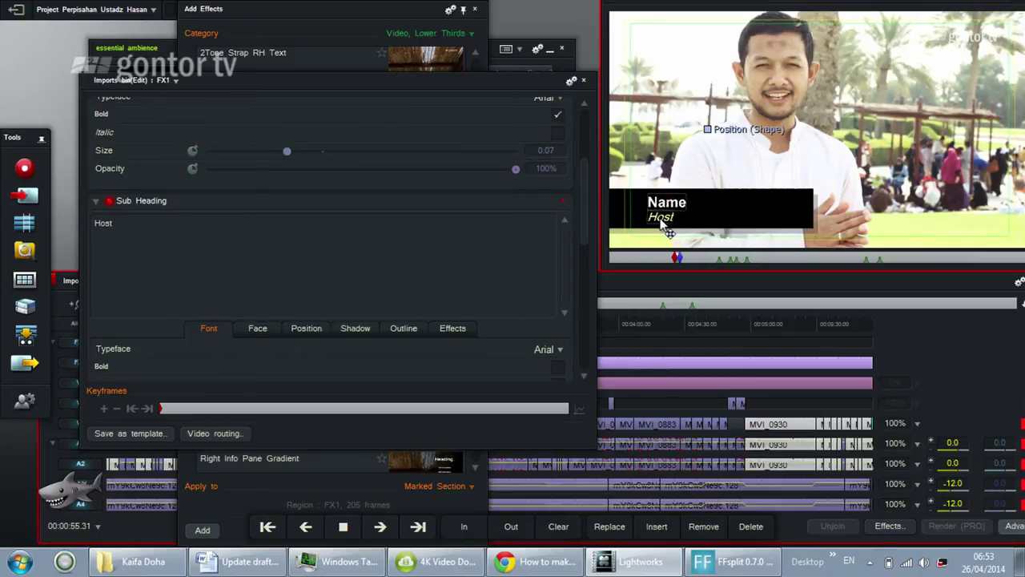
{"action": "left_click", "coordinate": [458, 217]}
{"action": "left_click_drag", "start_coordinate": [582, 206], "coordinate": [585, 148]}
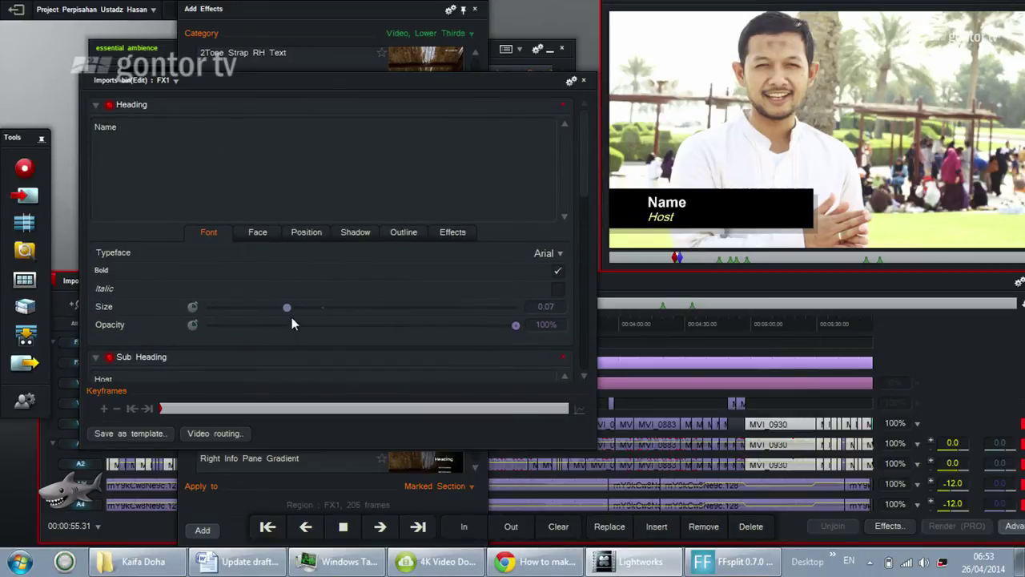
{"action": "mouse_move", "coordinate": [290, 314]}
{"action": "left_mouse_down"}
{"action": "mouse_move", "coordinate": [327, 312]}
{"action": "mouse_move", "coordinate": [282, 312]}
{"action": "left_mouse_up"}
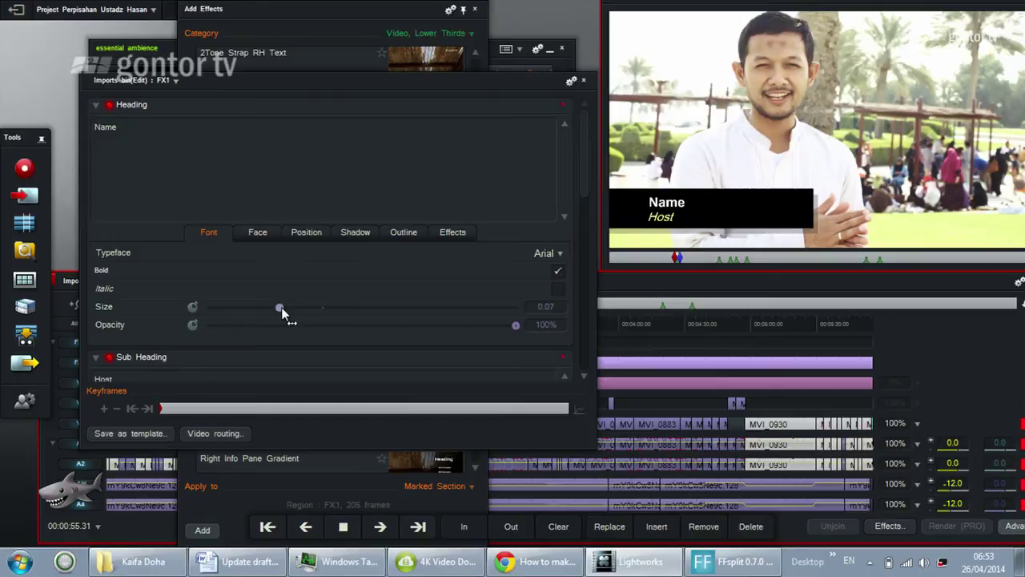
Step: Set the Name heading's In and Out effects to Fade
{"action": "left_click", "coordinate": [258, 235]}
{"action": "left_click", "coordinate": [309, 237]}
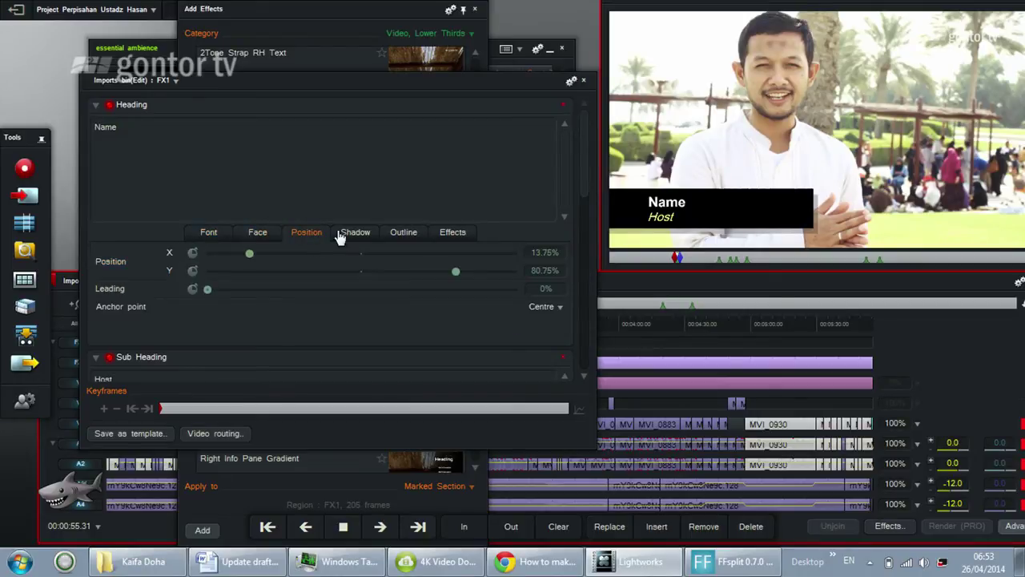
{"action": "left_click", "coordinate": [351, 236]}
{"action": "left_click", "coordinate": [410, 233]}
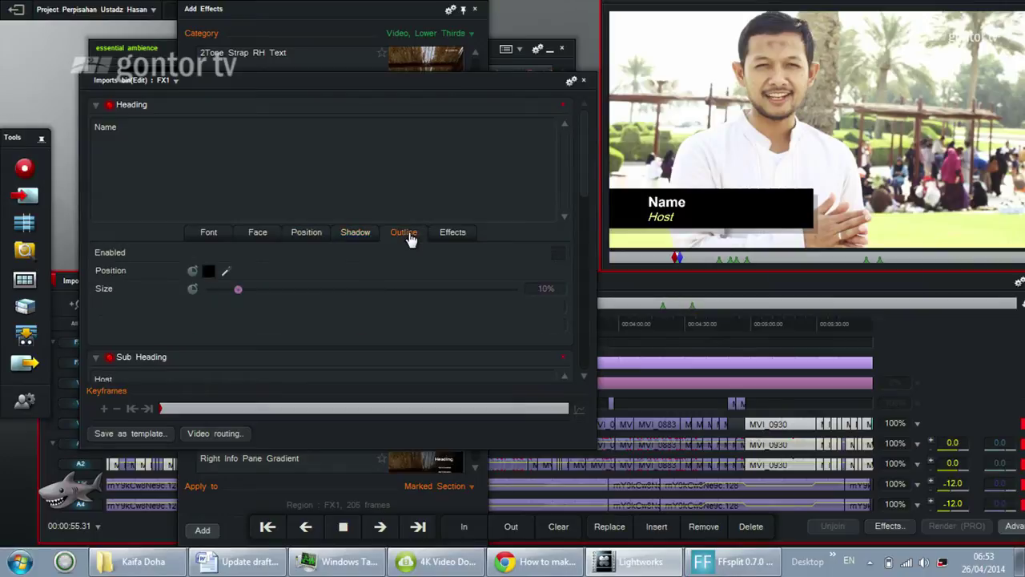
{"action": "left_click", "coordinate": [451, 231]}
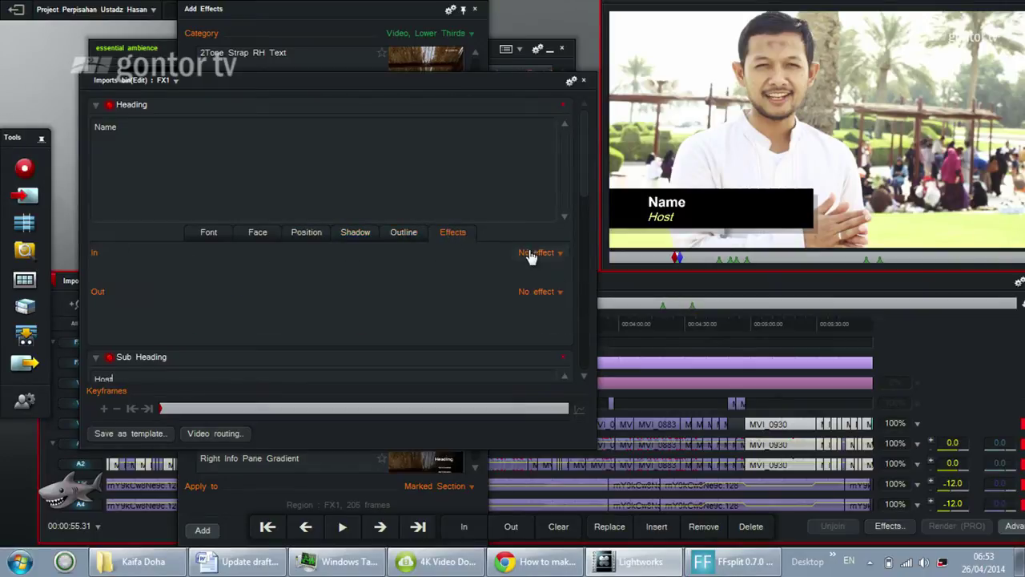
{"action": "left_click", "coordinate": [558, 255]}
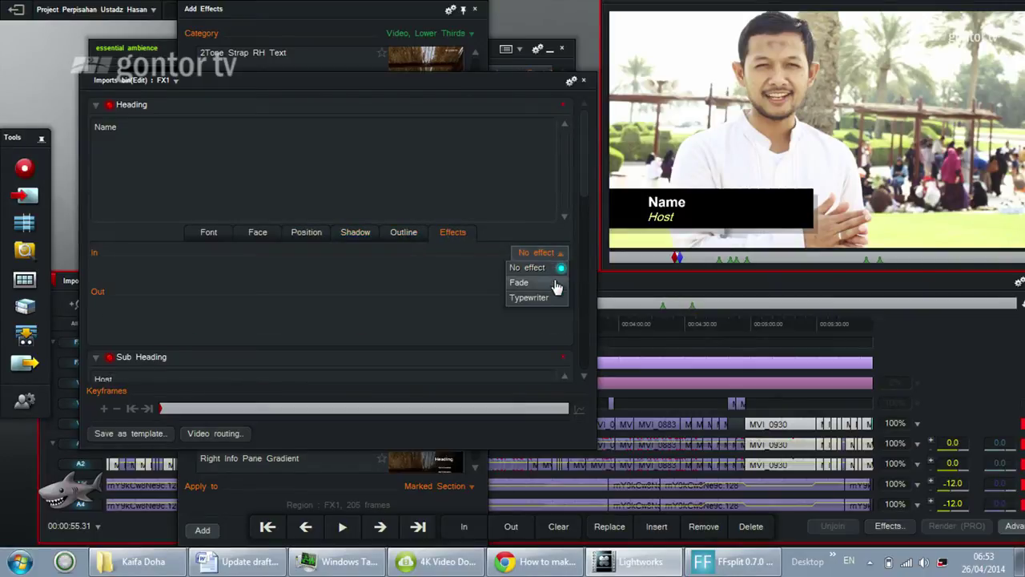
{"action": "left_click", "coordinate": [520, 282]}
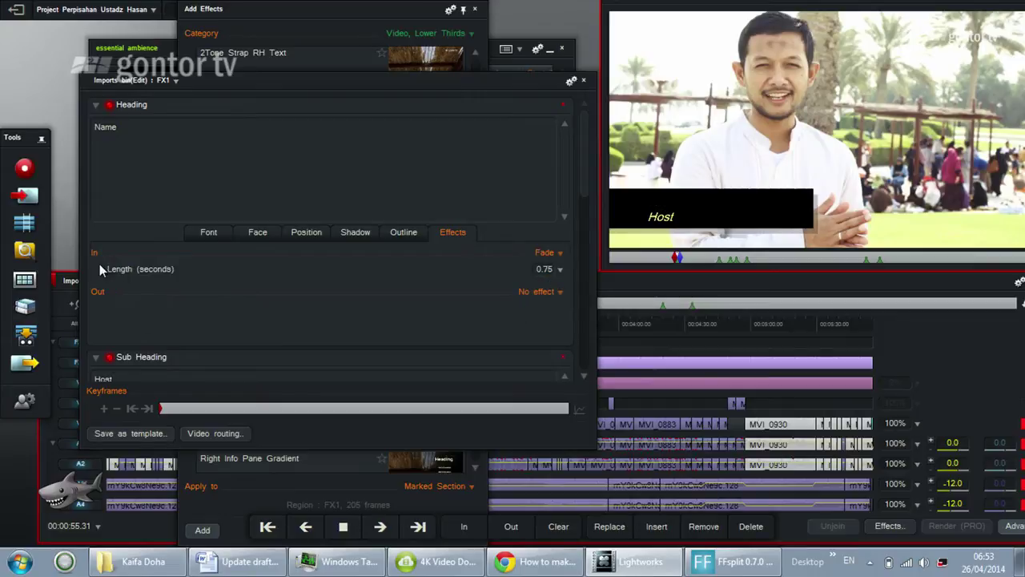
{"action": "left_click", "coordinate": [557, 291]}
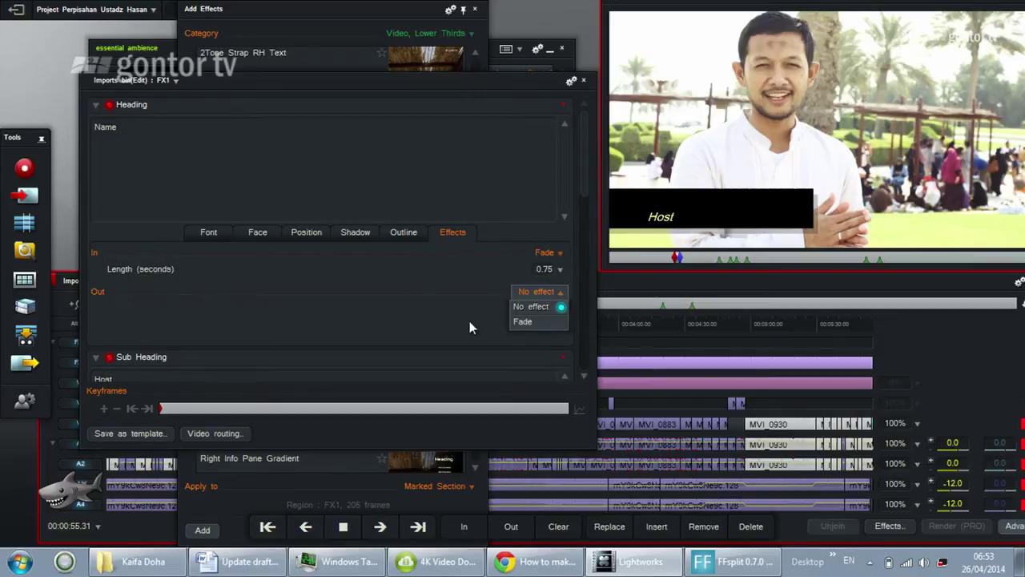
{"action": "left_click", "coordinate": [545, 322]}
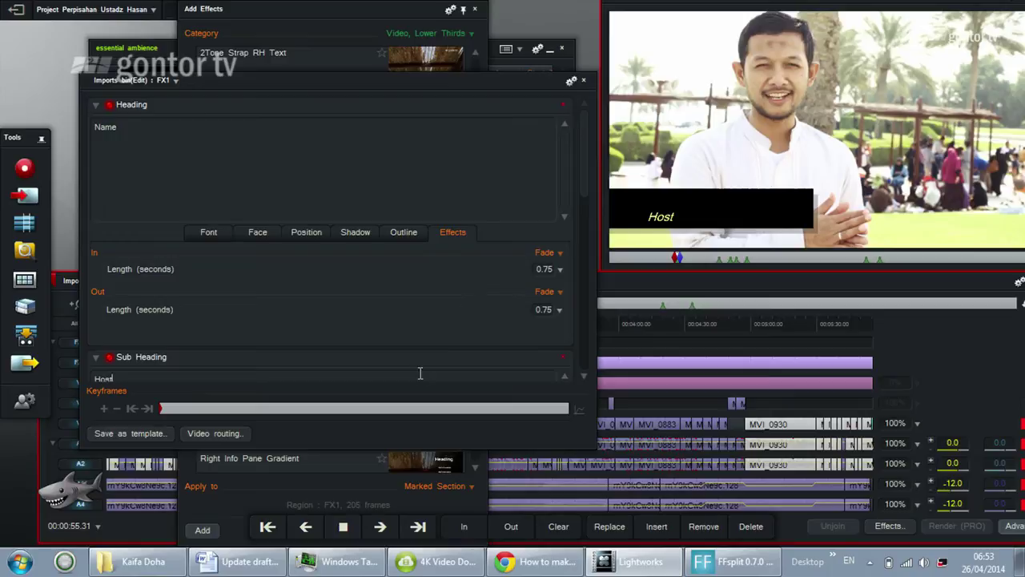
{"action": "left_click", "coordinate": [96, 105]}
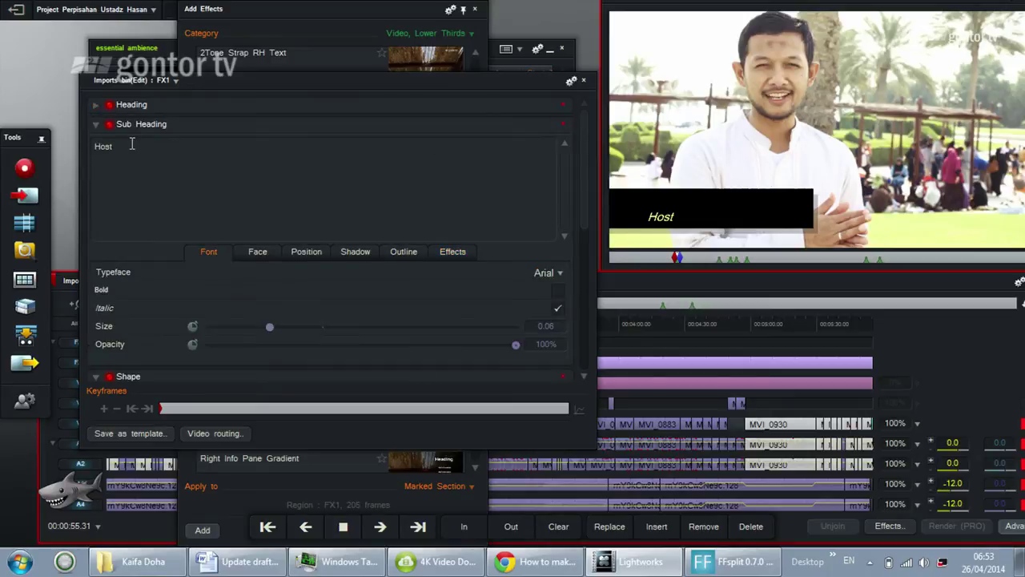
Step: Make the Host subheading fade in and out over 0.75 seconds, exposing the Shape settings
{"action": "left_click", "coordinate": [450, 253]}
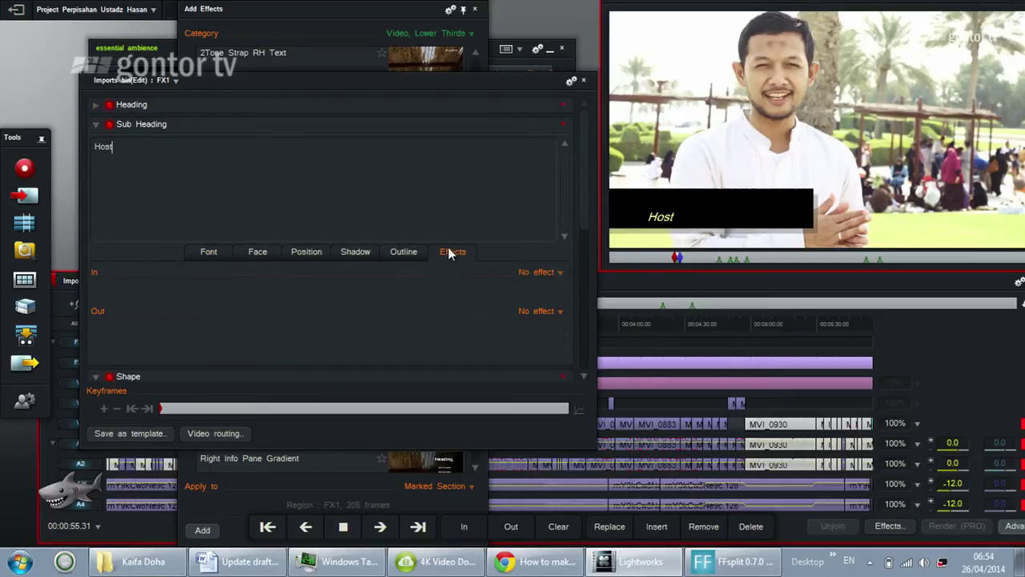
{"action": "left_click", "coordinate": [561, 273]}
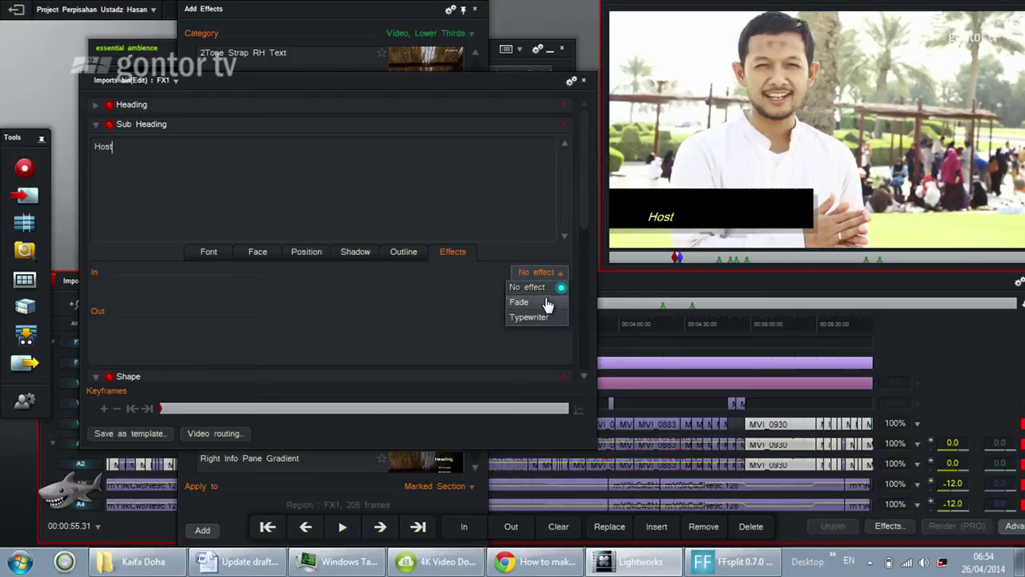
{"action": "left_click", "coordinate": [547, 298]}
{"action": "left_click", "coordinate": [560, 312]}
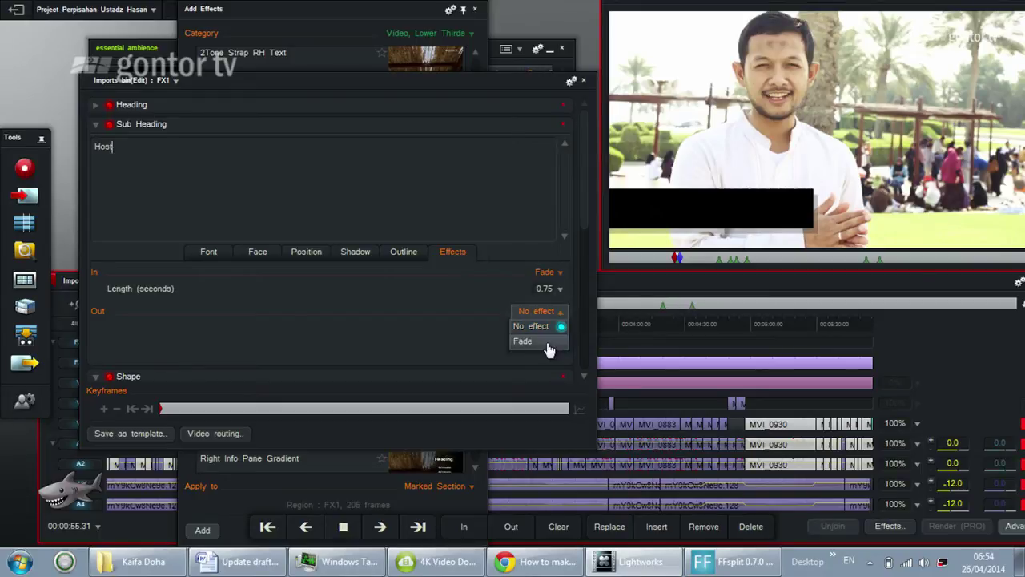
{"action": "left_click", "coordinate": [550, 346]}
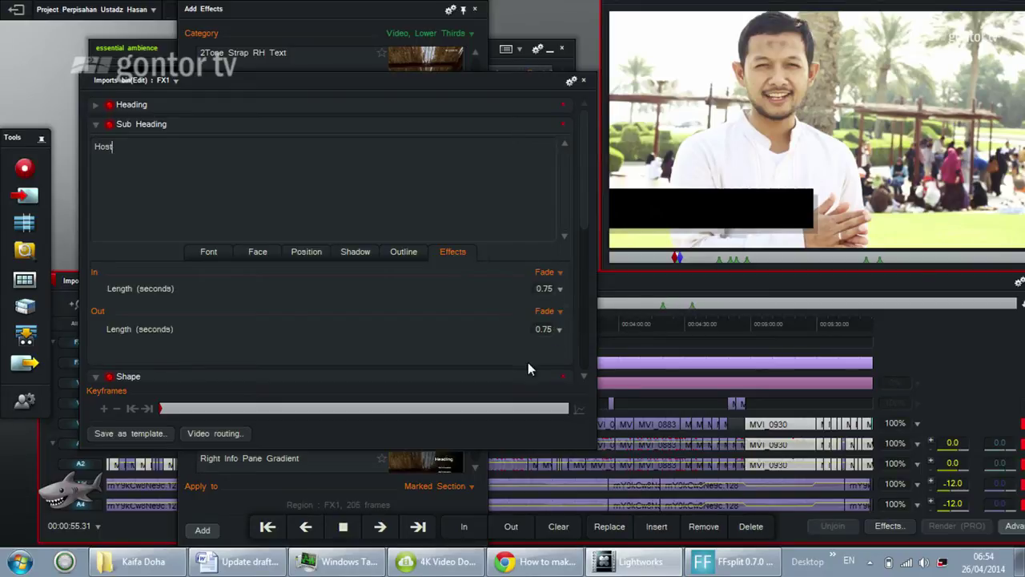
{"action": "left_click", "coordinate": [96, 124]}
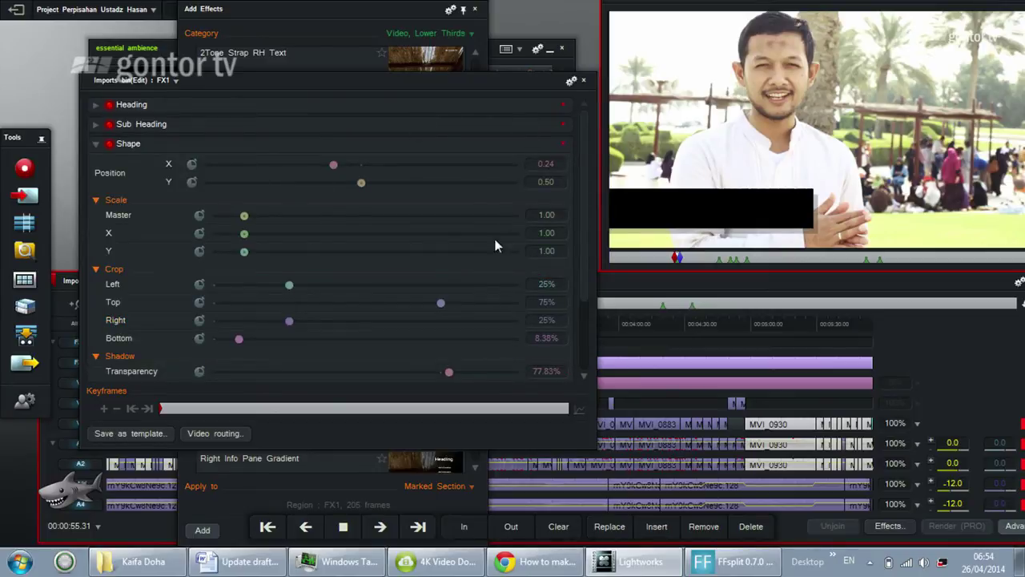
{"action": "left_click_drag", "start_coordinate": [397, 81], "coordinate": [559, 160]}
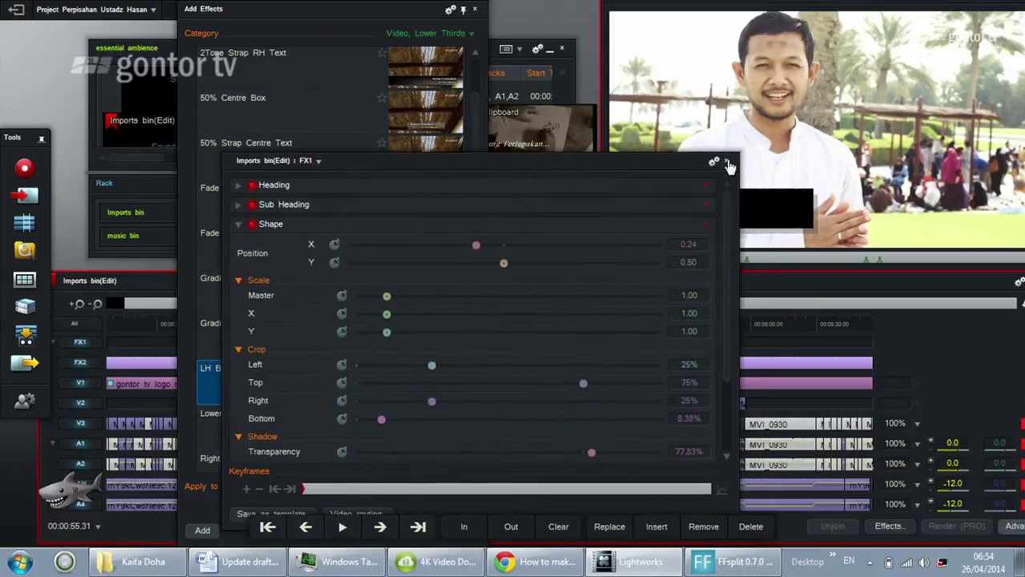
Step: Close the effect settings panel and the Add Effects browser
{"action": "left_click", "coordinate": [749, 161]}
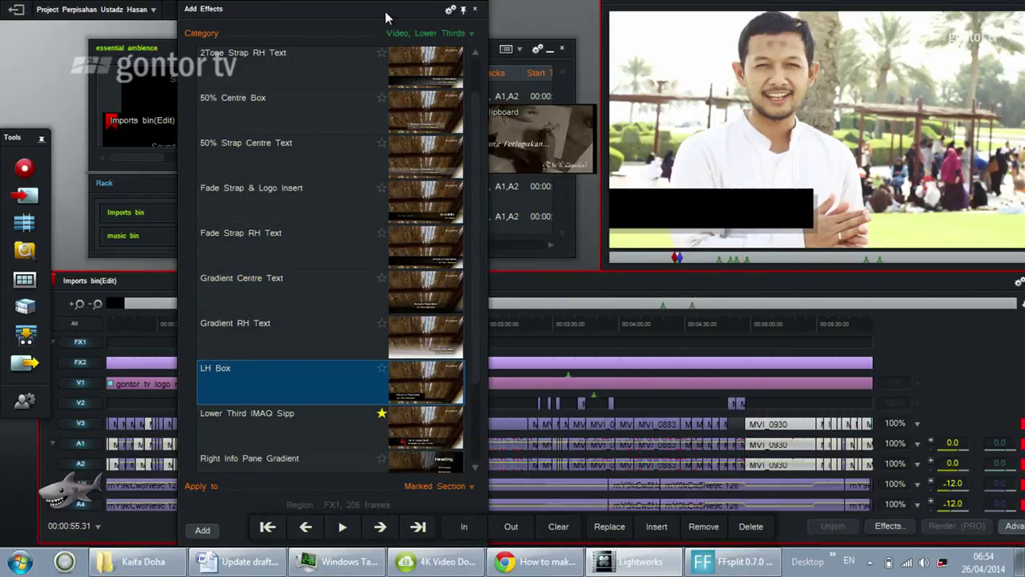
{"action": "left_click_drag", "start_coordinate": [385, 16], "coordinate": [367, 27]}
{"action": "left_click", "coordinate": [458, 21]}
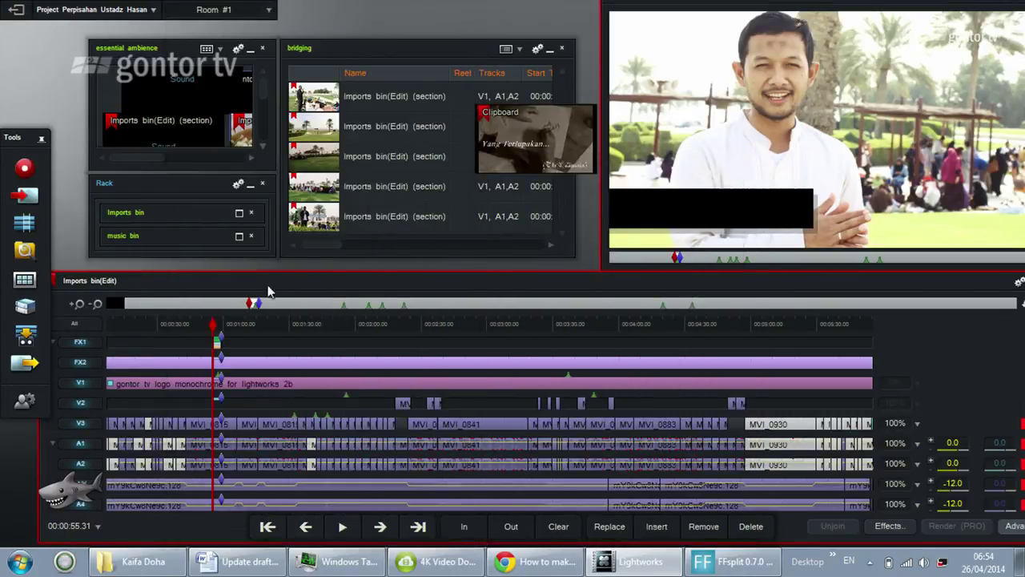
Step: Preview and zoom around FX1, scrub to the Name / Host title, and bring up the timeline menu
{"action": "left_click", "coordinate": [213, 324]}
{"action": "key", "text": "space"}
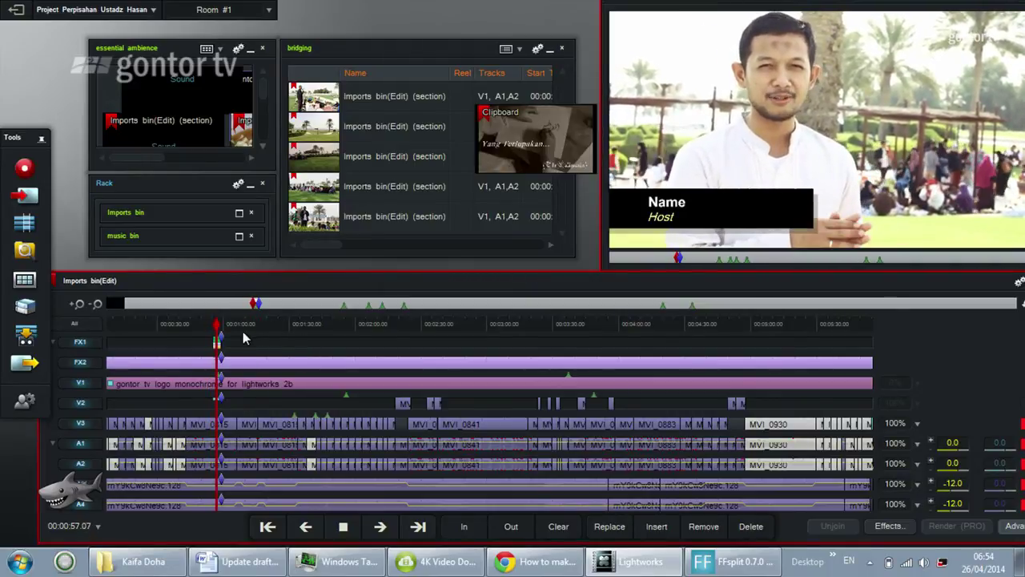
{"action": "key", "text": "space"}
{"action": "left_click", "coordinate": [74, 305]}
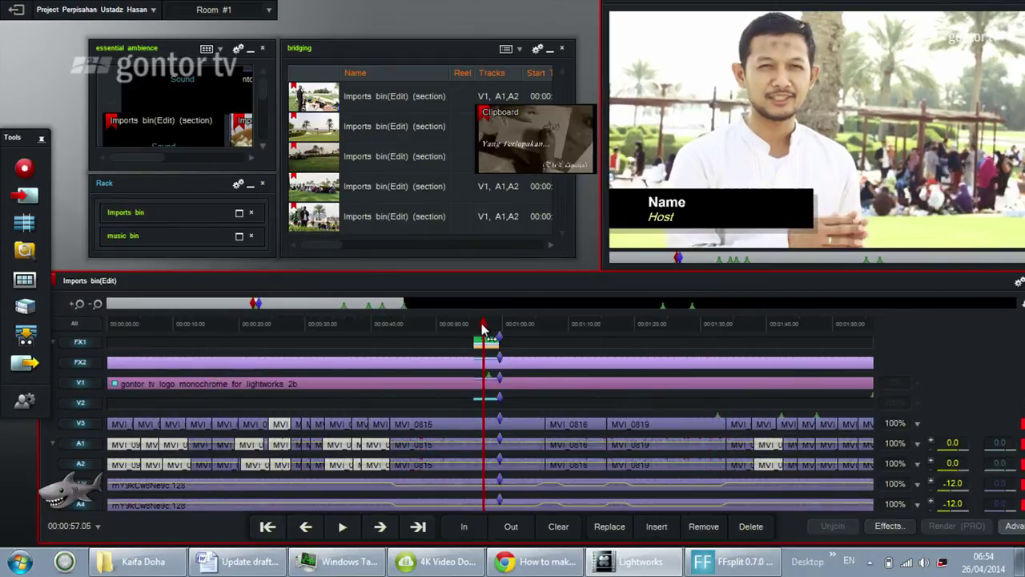
{"action": "left_click", "coordinate": [473, 326]}
{"action": "left_click_drag", "start_coordinate": [474, 328], "coordinate": [491, 338]}
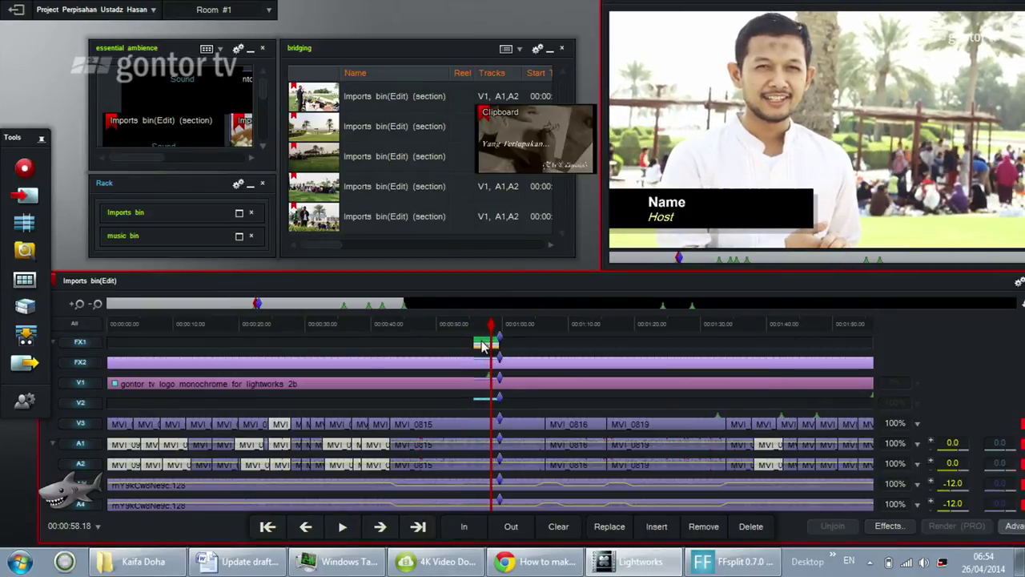
{"action": "right_click", "coordinate": [481, 346]}
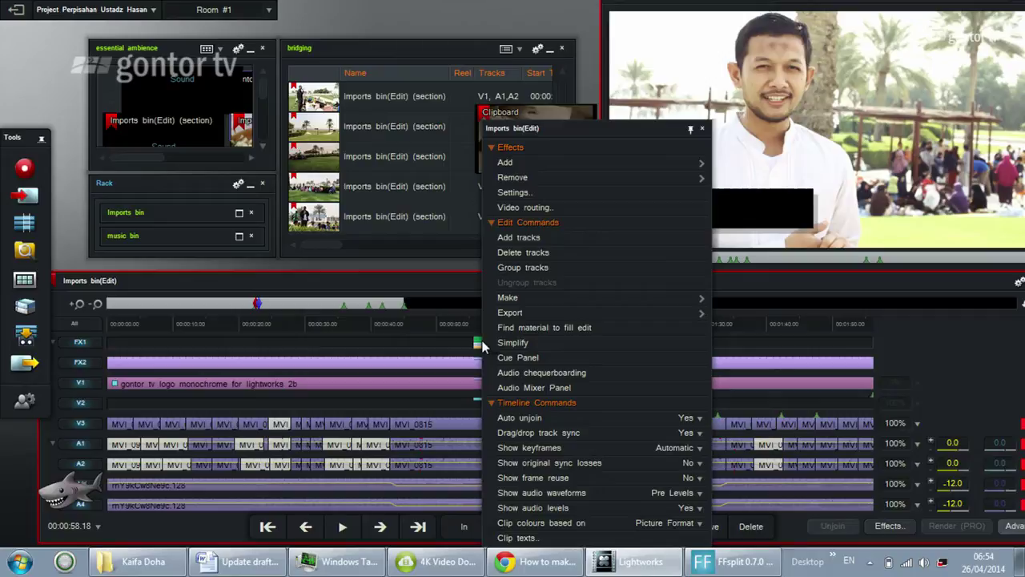
Step: In the lower third's settings, set Scale Master to 0.99 and Crop Left to 19.86%
{"action": "left_click", "coordinate": [516, 193]}
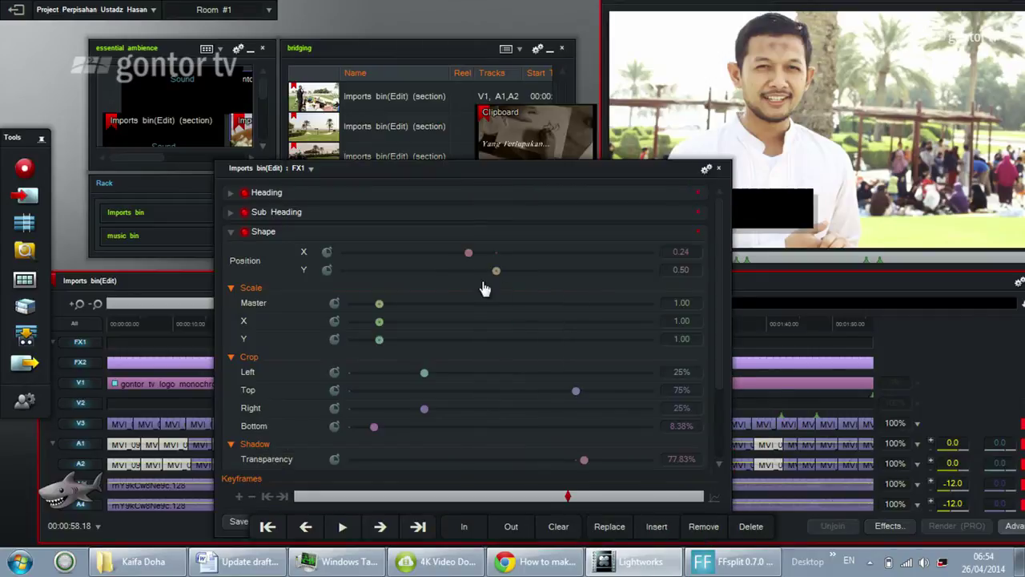
{"action": "left_click_drag", "start_coordinate": [430, 161], "coordinate": [389, 107]}
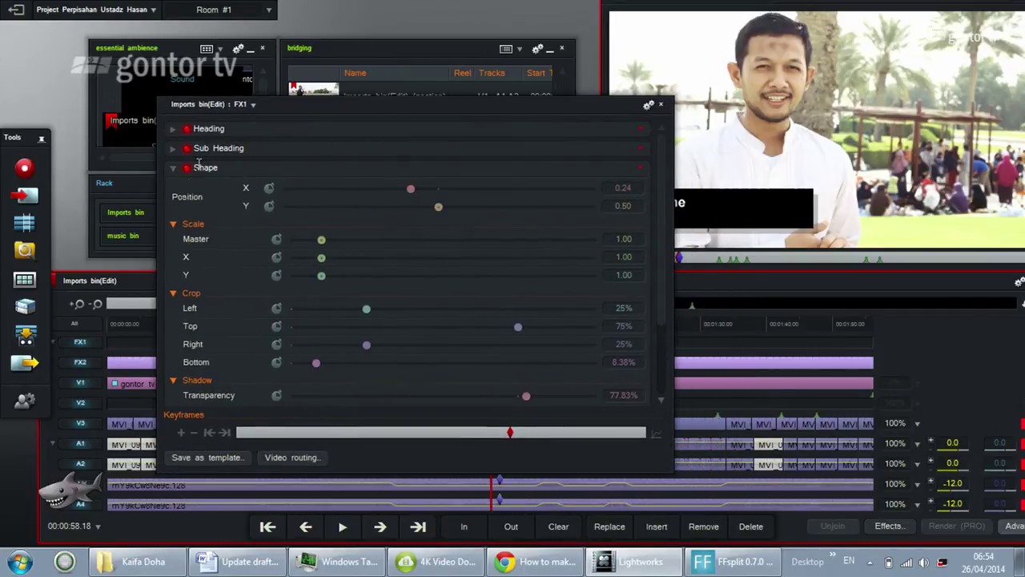
{"action": "left_click_drag", "start_coordinate": [567, 104], "coordinate": [481, 86]}
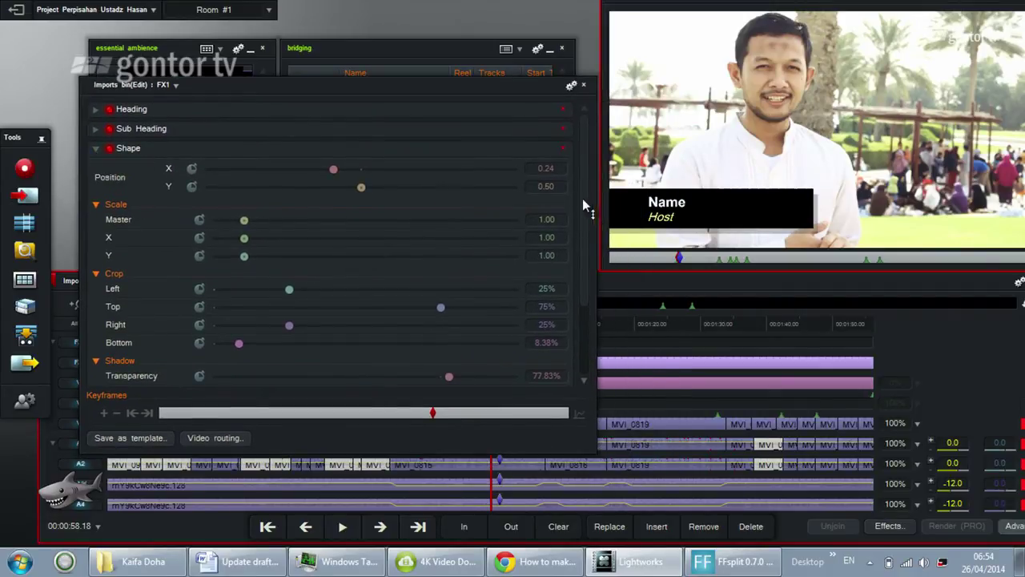
{"action": "left_click_drag", "start_coordinate": [523, 87], "coordinate": [517, 71]}
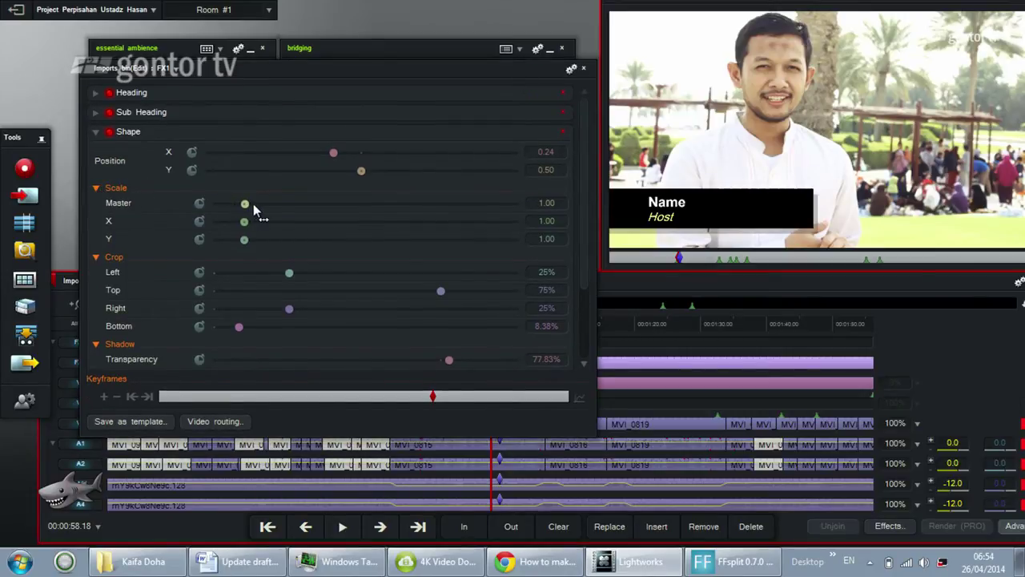
{"action": "left_click_drag", "start_coordinate": [269, 204], "coordinate": [245, 217]}
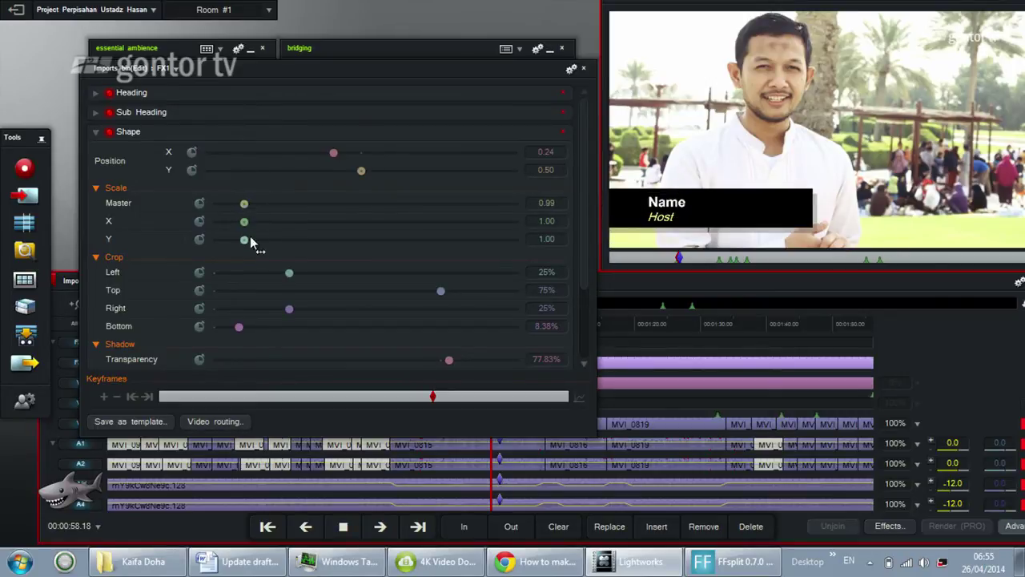
{"action": "scroll", "coordinate": [582, 234], "scroll_direction": "down", "scroll_amount": 1}
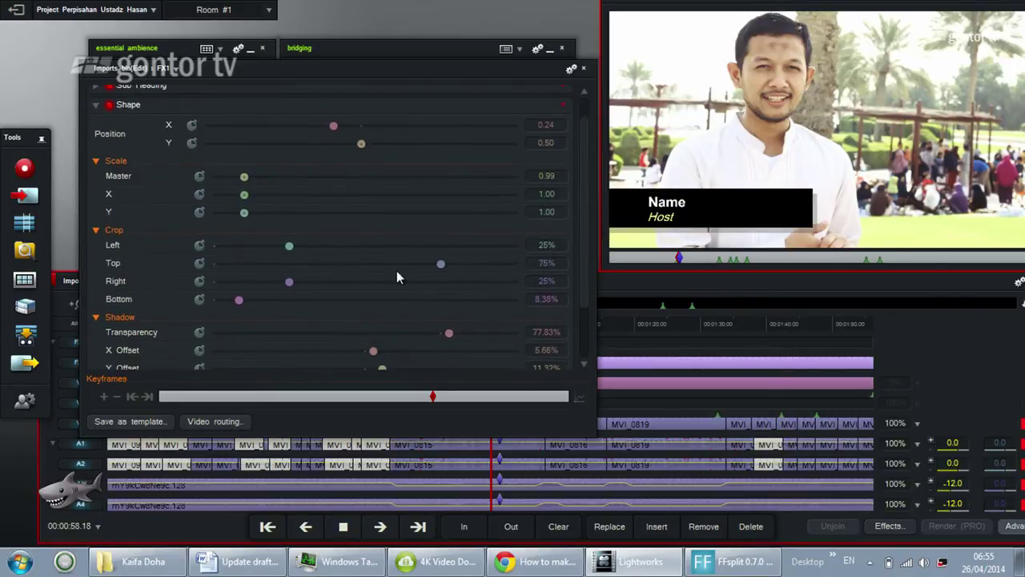
{"action": "mouse_move", "coordinate": [293, 250]}
{"action": "left_mouse_down"}
{"action": "mouse_move", "coordinate": [431, 250]}
{"action": "mouse_move", "coordinate": [273, 250]}
{"action": "left_mouse_up"}
Step: Enable keyframes on Crop Right and set it to 100% at the effect's start
{"action": "left_click_drag", "start_coordinate": [289, 284], "coordinate": [507, 290]}
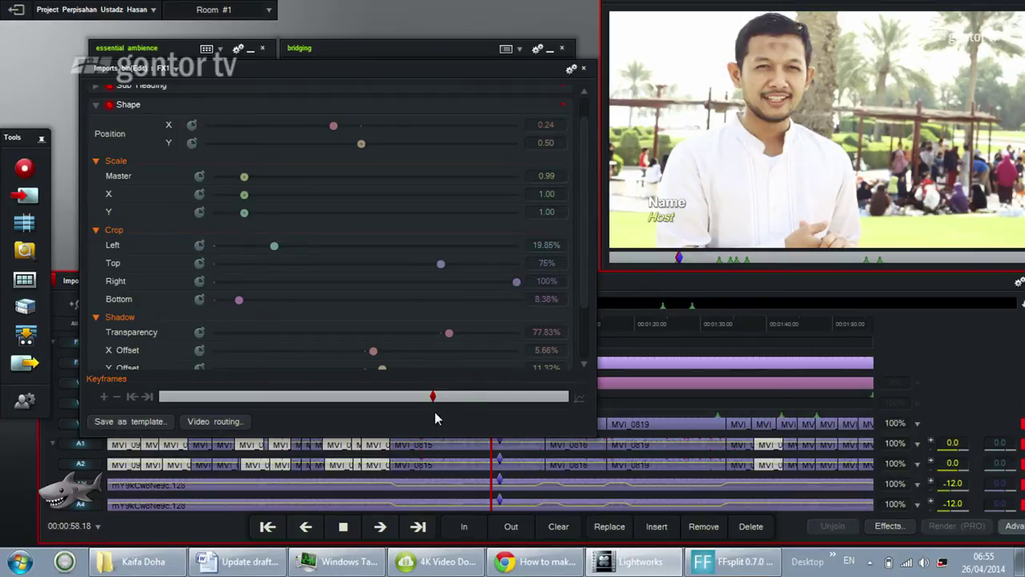
{"action": "left_click_drag", "start_coordinate": [435, 398], "coordinate": [152, 395]}
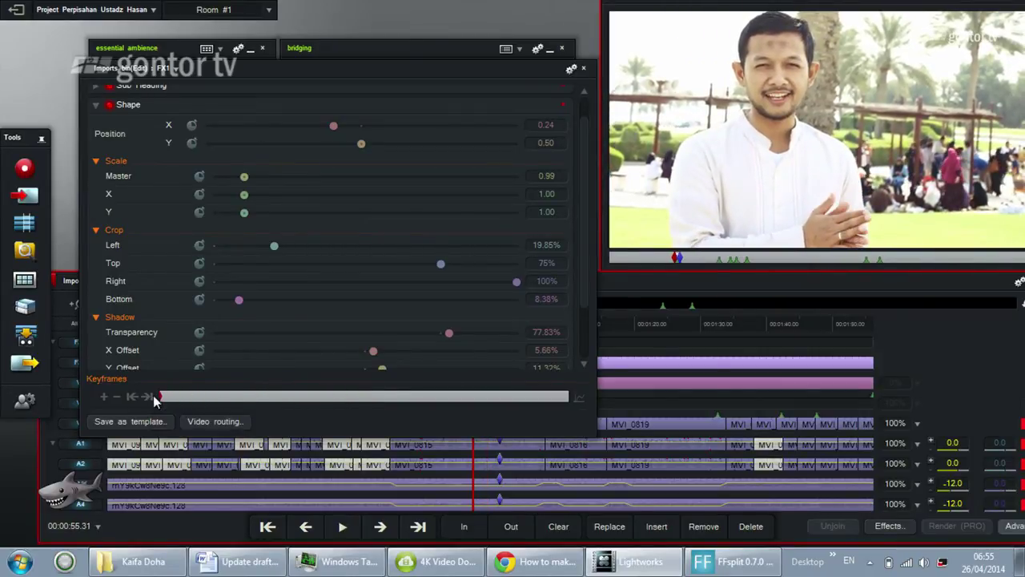
{"action": "left_click", "coordinate": [199, 285]}
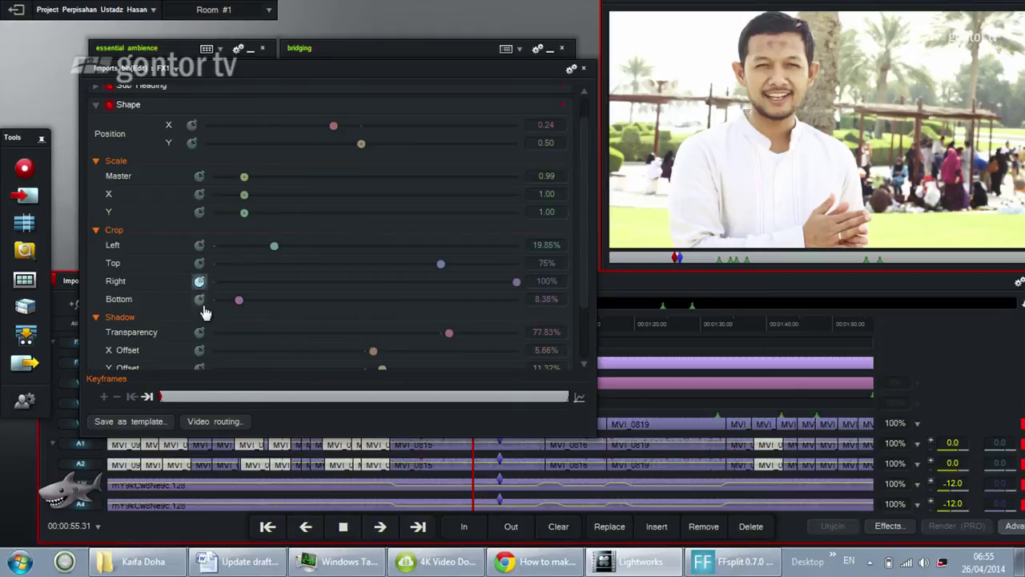
{"action": "left_click_drag", "start_coordinate": [160, 398], "coordinate": [212, 409]}
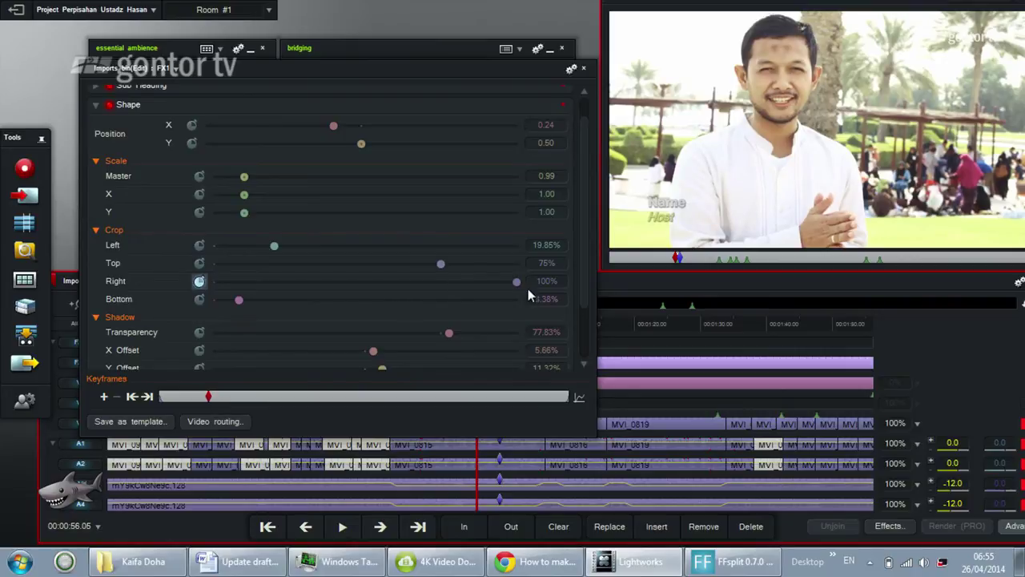
{"action": "left_click_drag", "start_coordinate": [517, 286], "coordinate": [270, 298]}
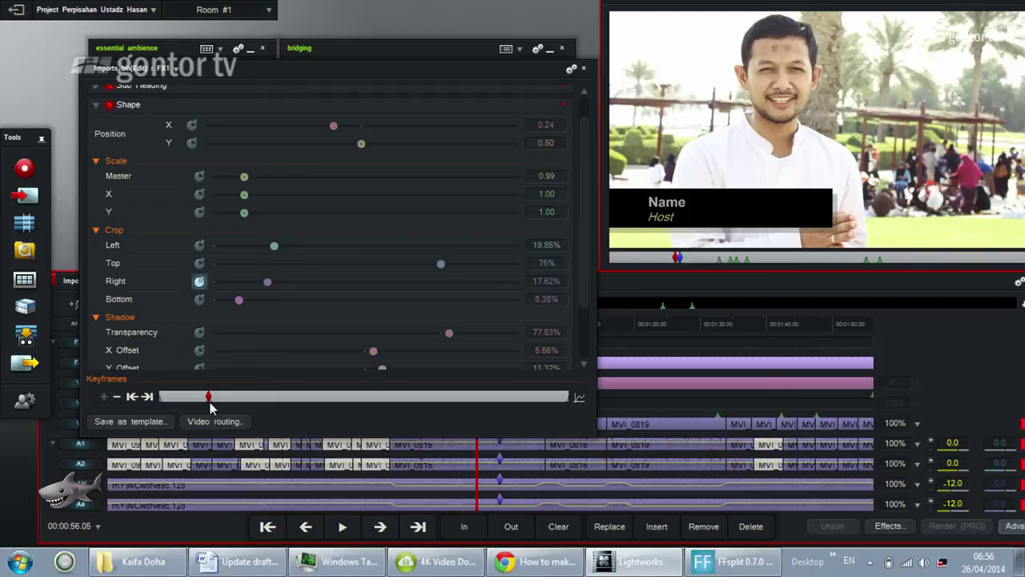
Step: Add a later Crop Right keyframe at about 21.84% and play back the wipe
{"action": "mouse_move", "coordinate": [209, 396]}
{"action": "left_mouse_down"}
{"action": "mouse_move", "coordinate": [485, 396]}
{"action": "mouse_move", "coordinate": [483, 404]}
{"action": "left_mouse_up"}
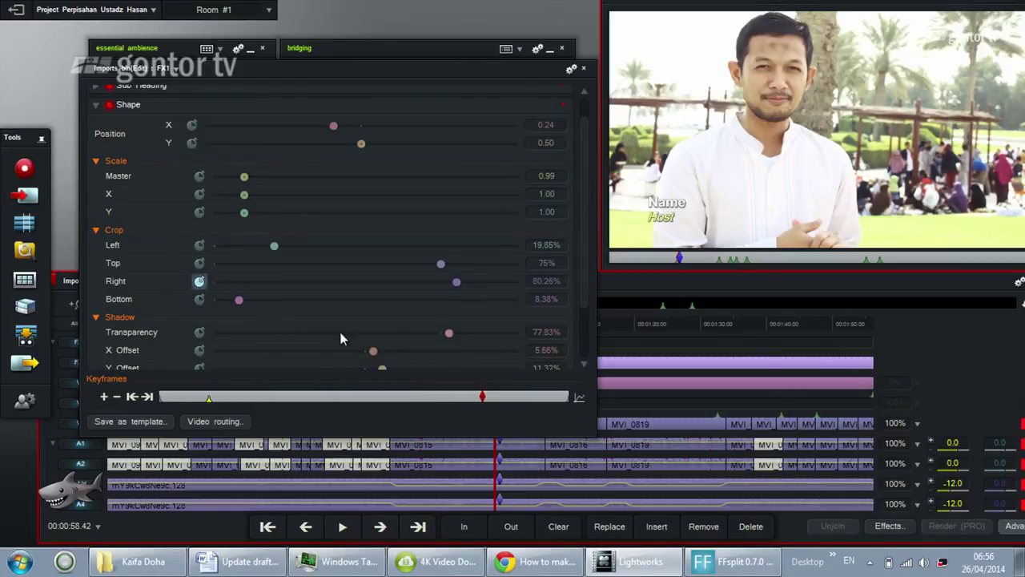
{"action": "left_click_drag", "start_coordinate": [459, 286], "coordinate": [283, 295]}
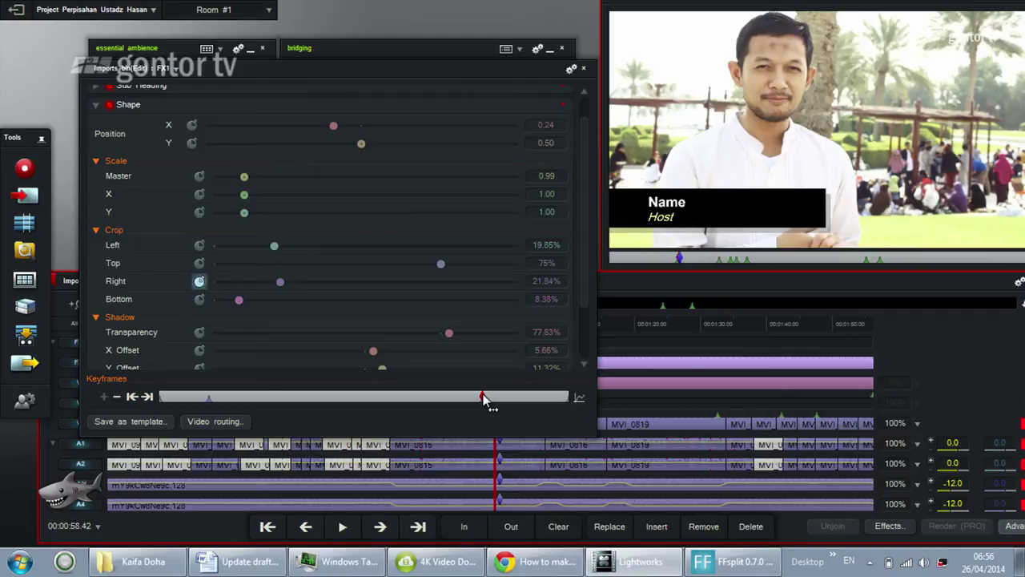
{"action": "mouse_move", "coordinate": [485, 401]}
{"action": "left_mouse_down"}
{"action": "mouse_move", "coordinate": [588, 411]}
{"action": "mouse_move", "coordinate": [483, 399]}
{"action": "mouse_move", "coordinate": [551, 401]}
{"action": "mouse_move", "coordinate": [200, 400]}
{"action": "left_mouse_up"}
{"action": "key", "text": "space"}
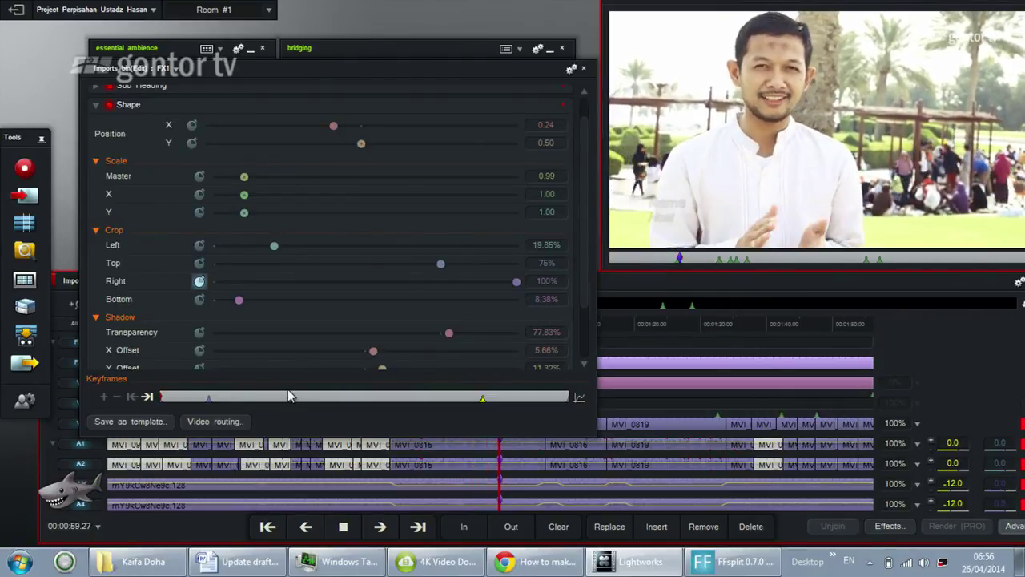
{"action": "key", "text": "space"}
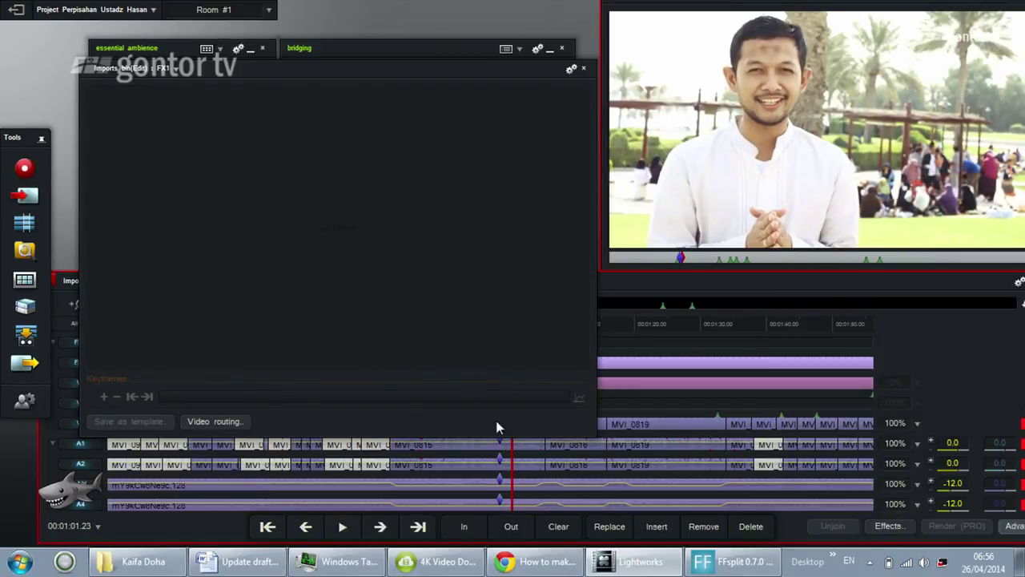
{"action": "left_click", "coordinate": [583, 68]}
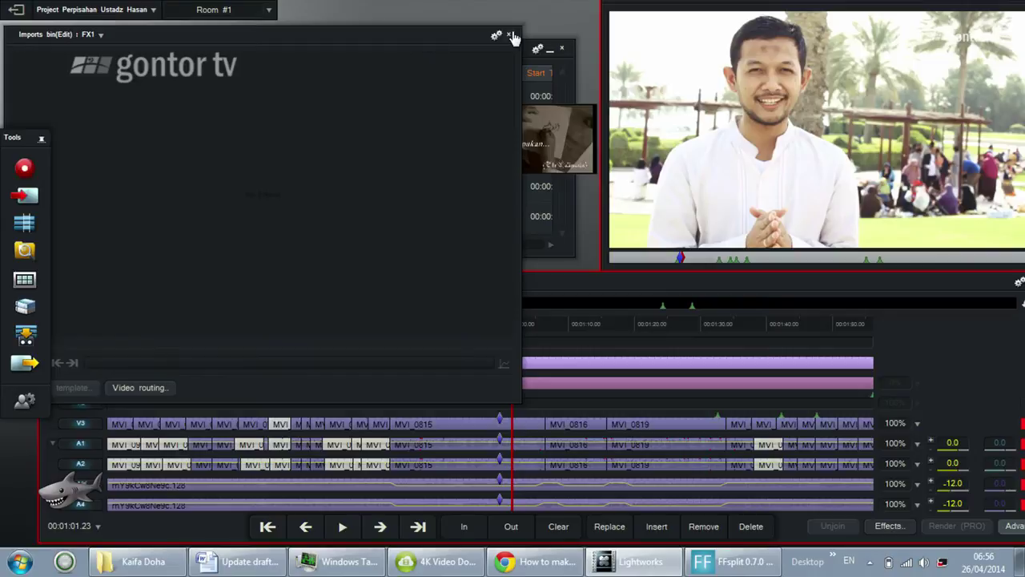
Step: Play back the Name / Host box wipe over FX1 and re-zoom the timeline around it
{"action": "left_click_drag", "start_coordinate": [514, 334], "coordinate": [470, 329]}
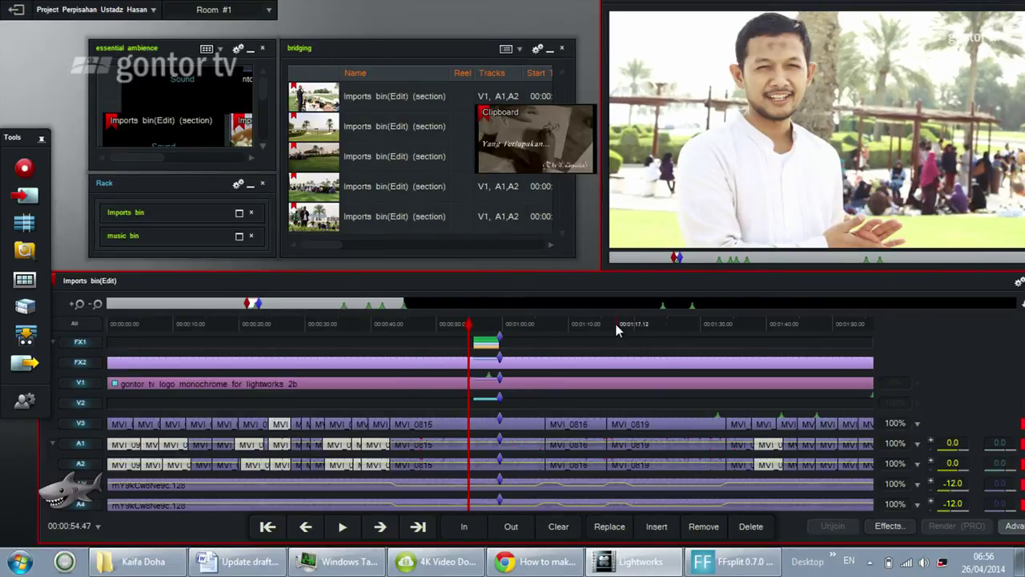
{"action": "key", "text": "space"}
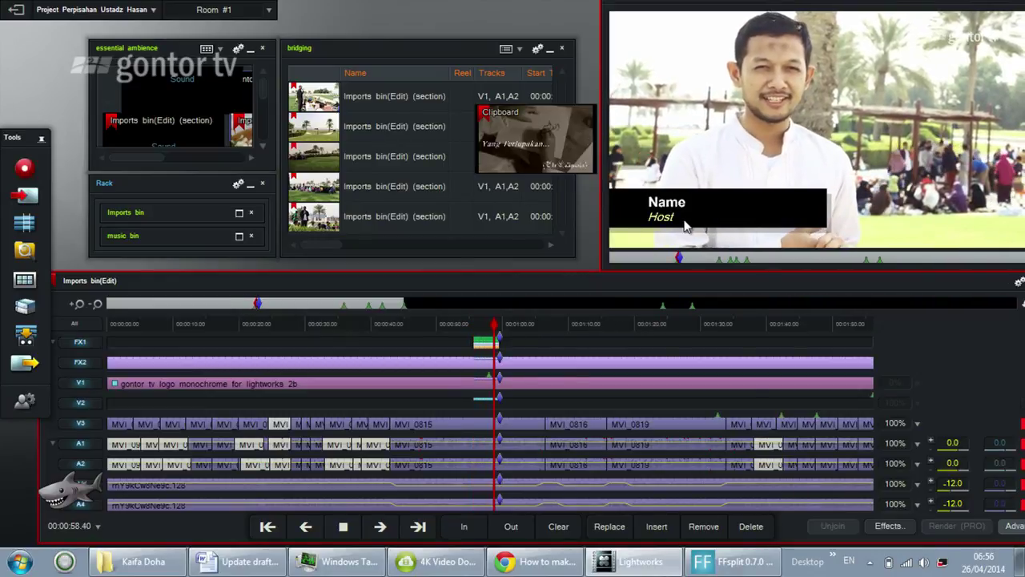
{"action": "key", "text": "space"}
{"action": "left_click_drag", "start_coordinate": [505, 328], "coordinate": [486, 328]}
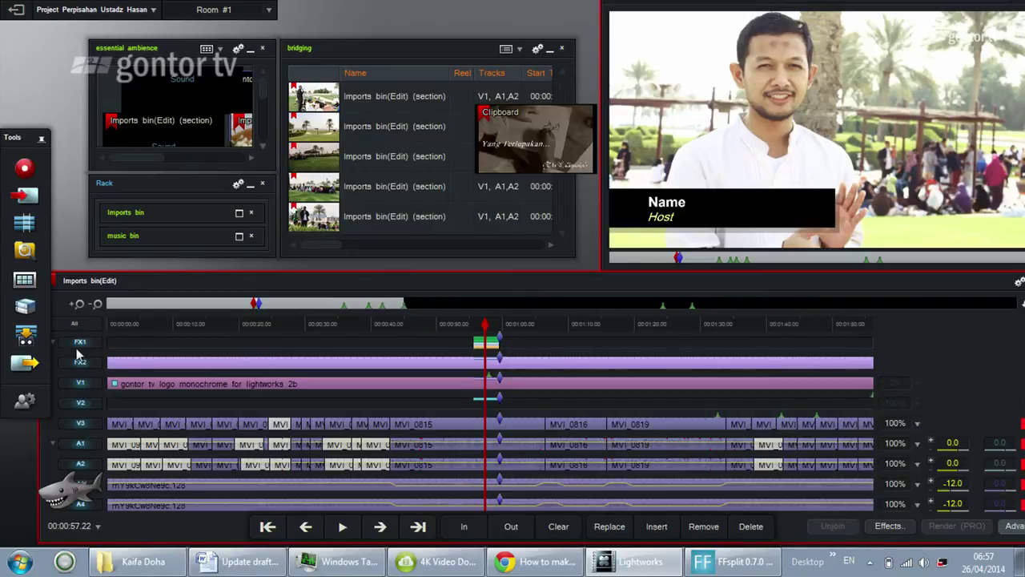
{"action": "left_click", "coordinate": [94, 307]}
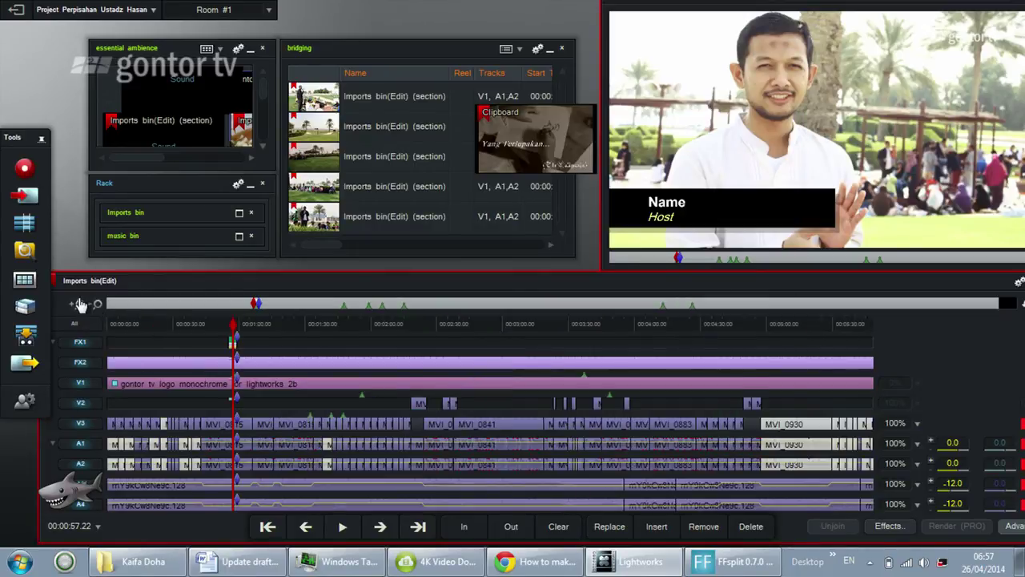
{"action": "left_click", "coordinate": [77, 304]}
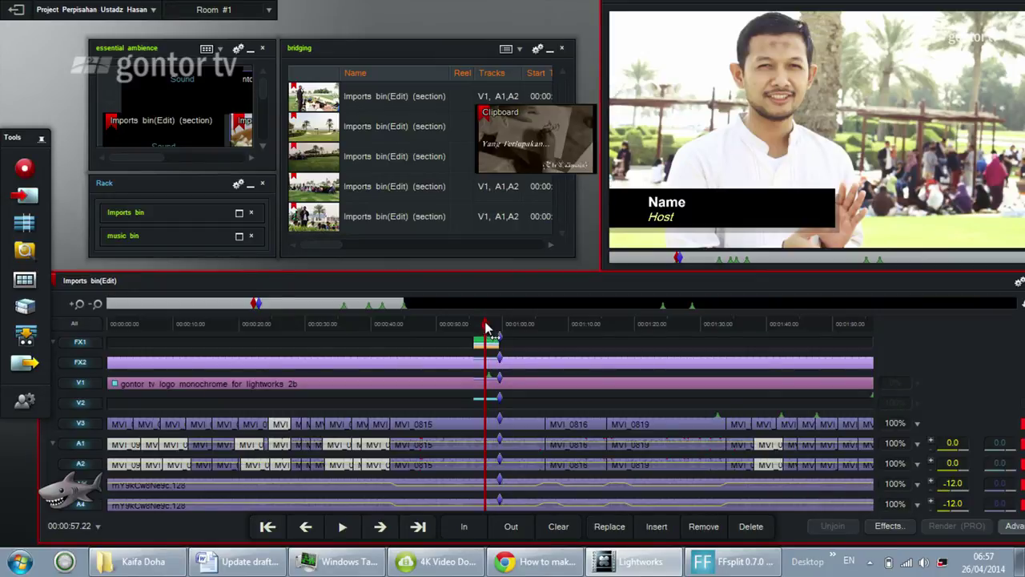
{"action": "left_click_drag", "start_coordinate": [484, 328], "coordinate": [476, 326]}
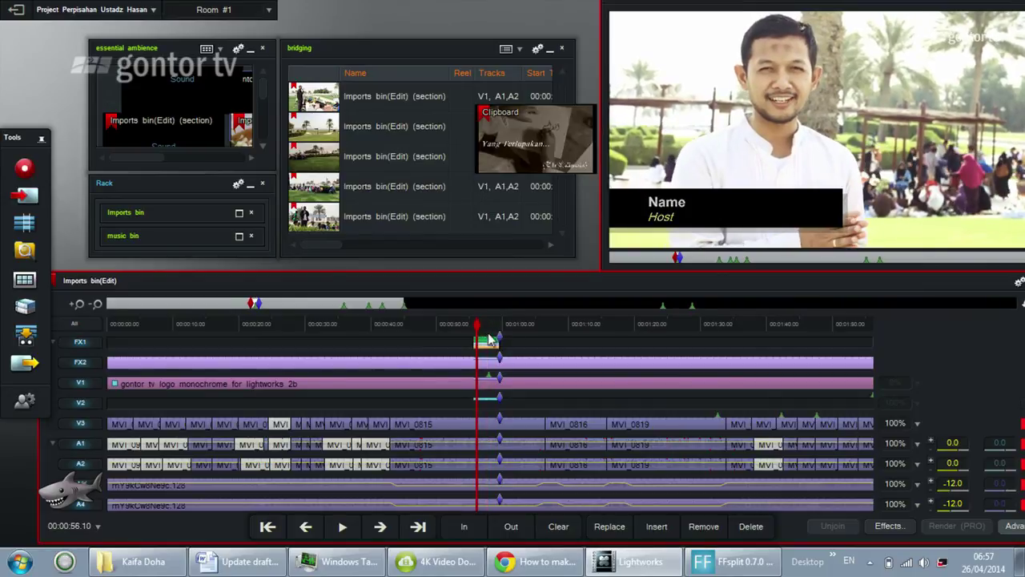
Step: Save the effect as favourite template 'My Lower Third' under the Lower Thirds category
{"action": "right_click", "coordinate": [487, 343]}
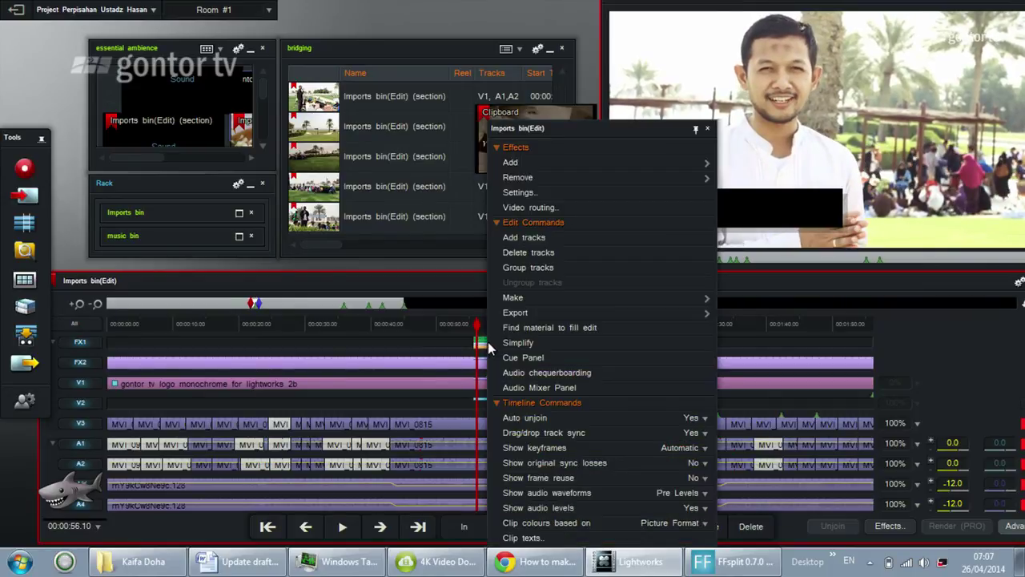
{"action": "left_click", "coordinate": [580, 196]}
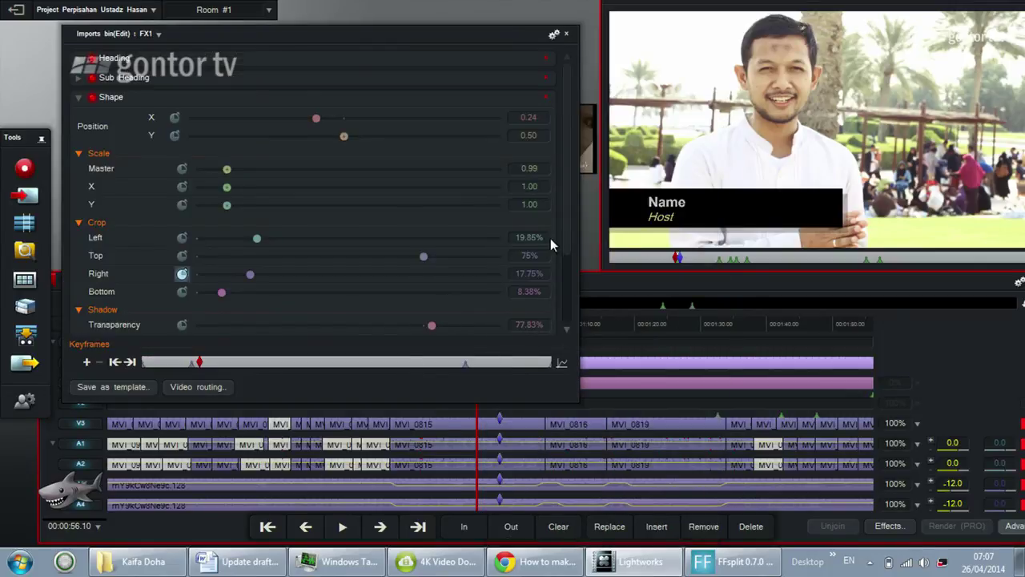
{"action": "left_click", "coordinate": [120, 388]}
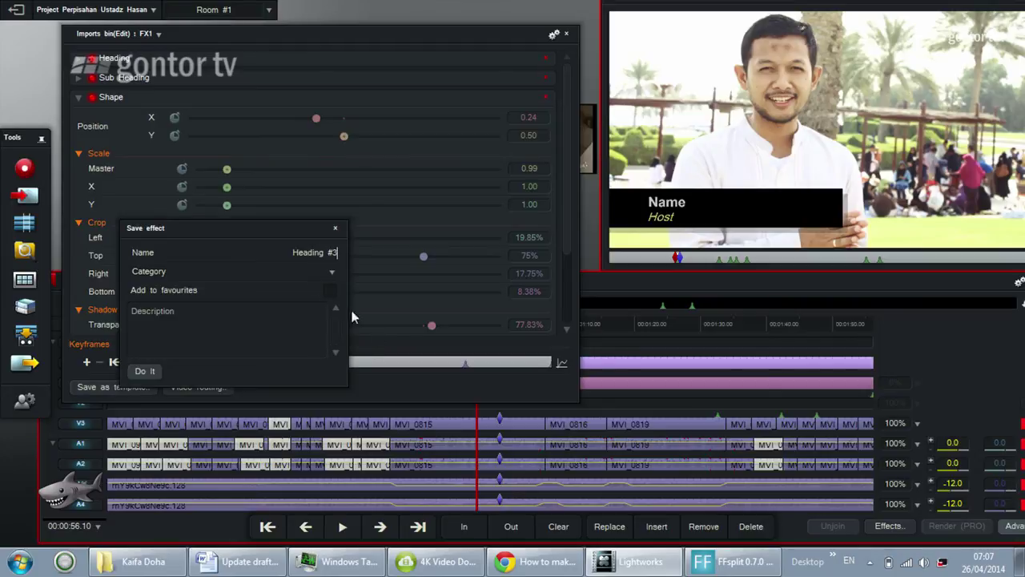
{"action": "left_click_drag", "start_coordinate": [336, 252], "coordinate": [278, 243]}
{"action": "type", "text": "My Lower Third"}
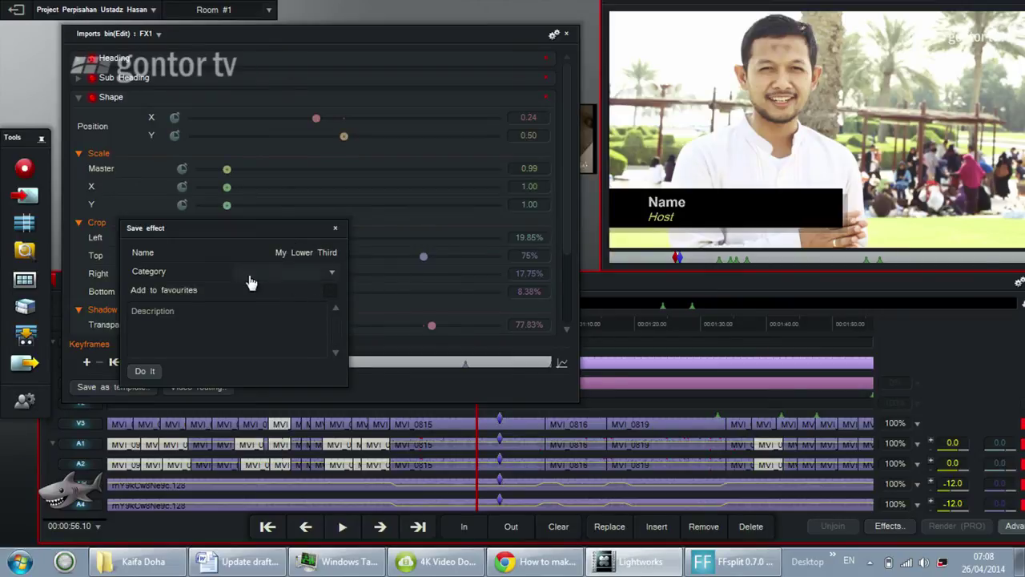
{"action": "left_click", "coordinate": [332, 271]}
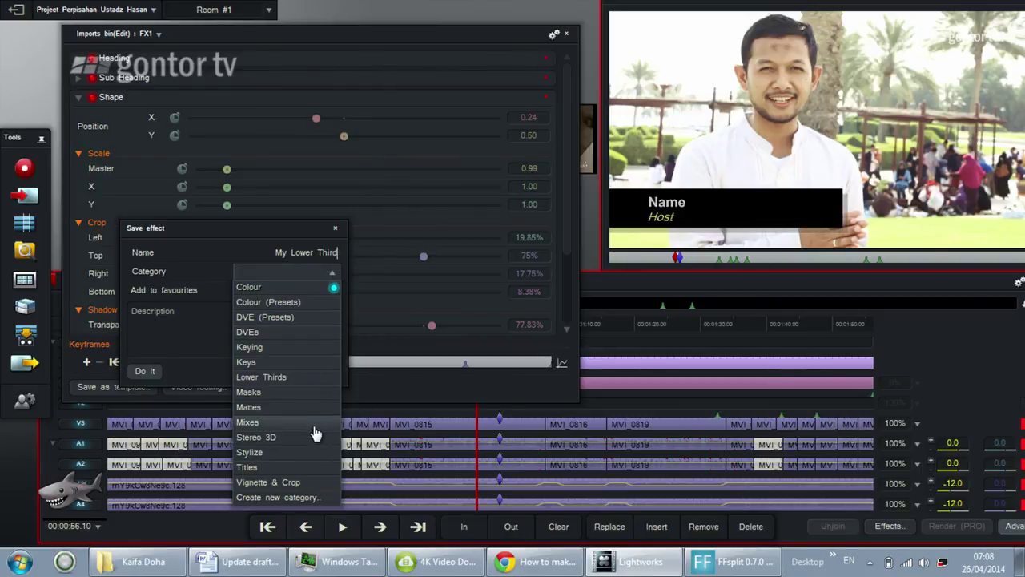
{"action": "left_click", "coordinate": [295, 377]}
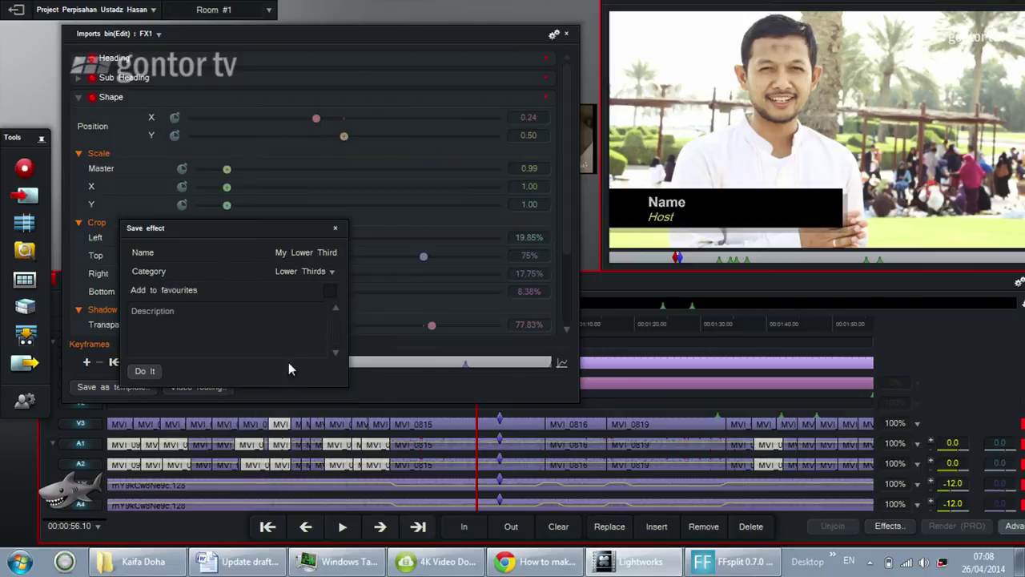
{"action": "left_click", "coordinate": [330, 291]}
{"action": "left_click", "coordinate": [236, 319]}
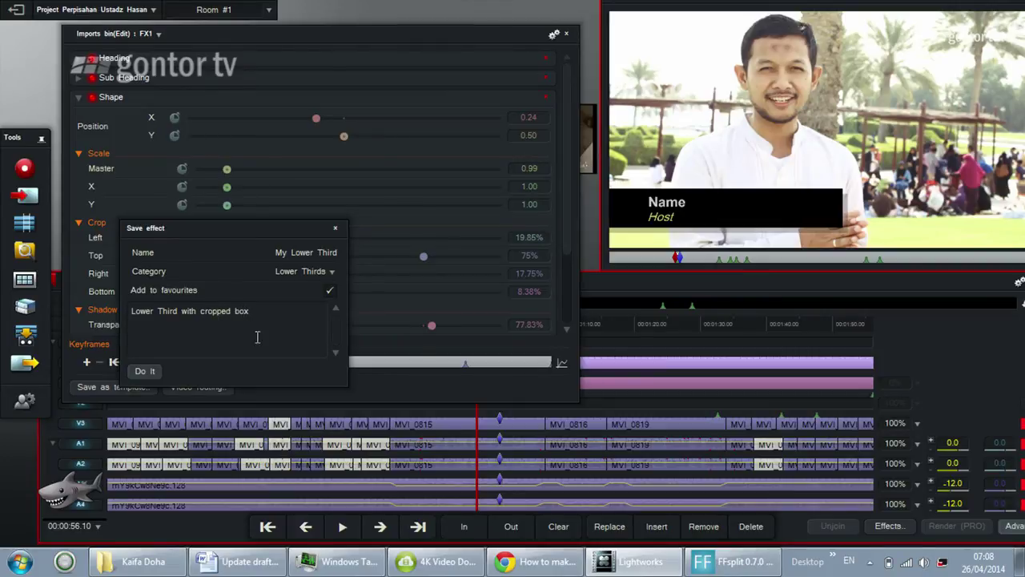
{"action": "left_click", "coordinate": [145, 371]}
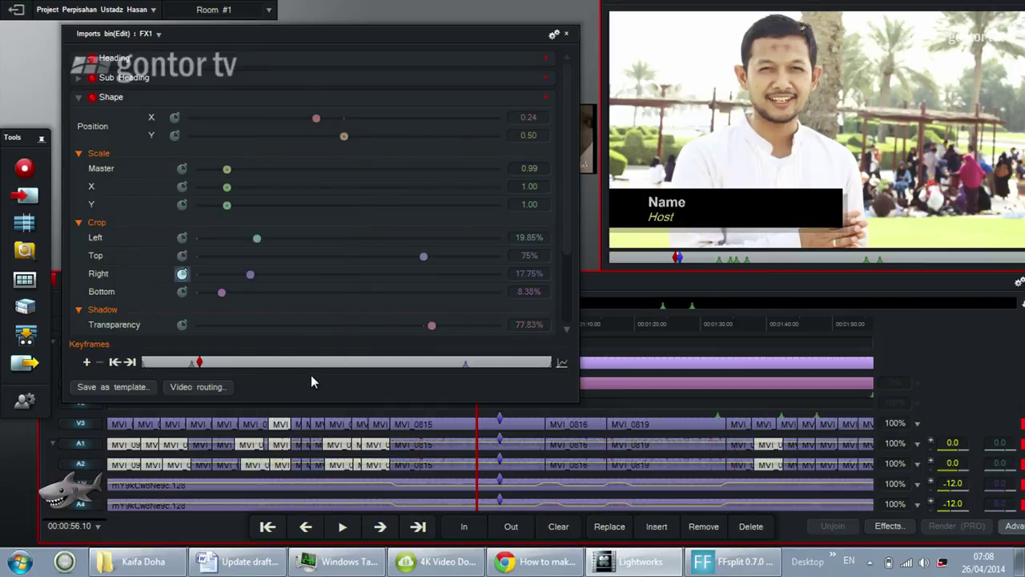
Step: Close the FX panel and zoom the timeline in to put the playhead at 3:37.40
{"action": "left_click", "coordinate": [566, 34]}
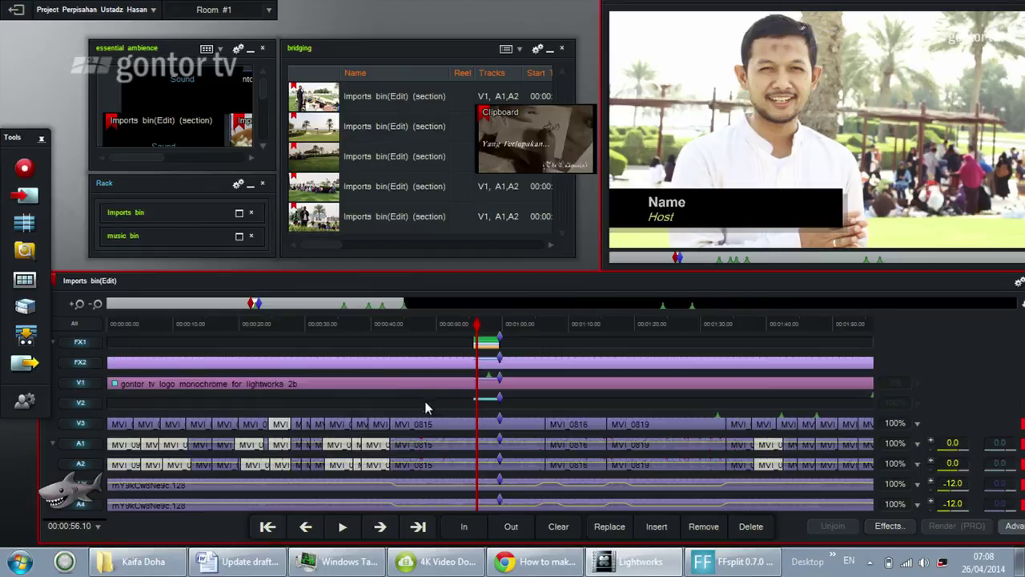
{"action": "left_click", "coordinate": [97, 306]}
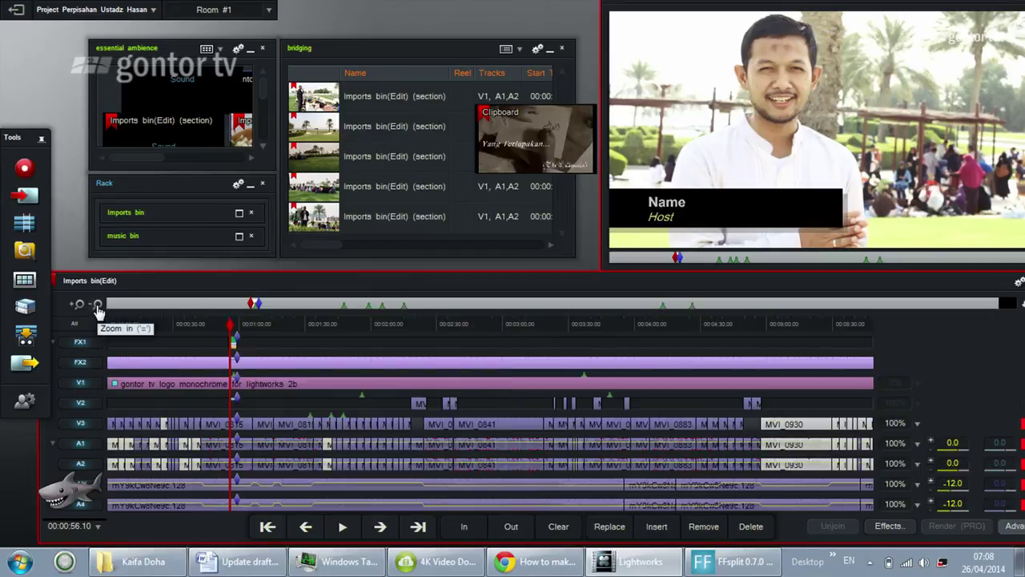
{"action": "left_click", "coordinate": [583, 324]}
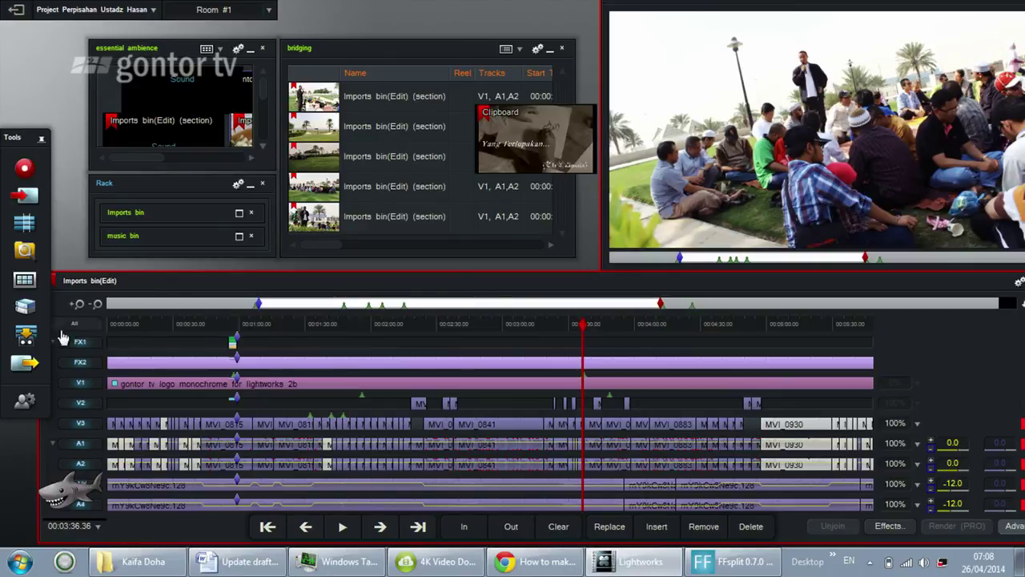
{"action": "left_click", "coordinate": [78, 306]}
{"action": "left_click", "coordinate": [78, 307]}
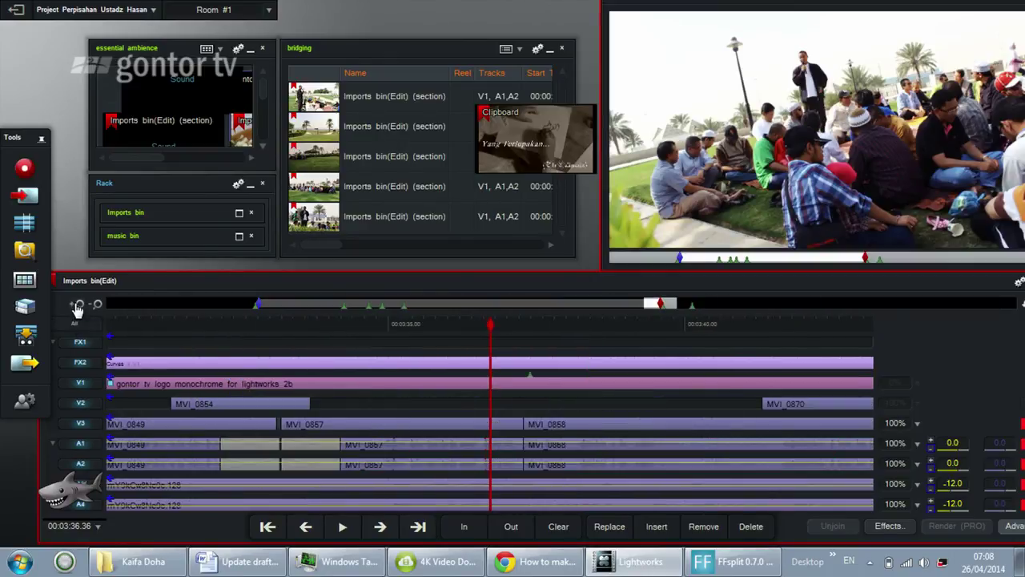
{"action": "left_click", "coordinate": [547, 322]}
{"action": "left_click_drag", "start_coordinate": [548, 320], "coordinate": [554, 320]}
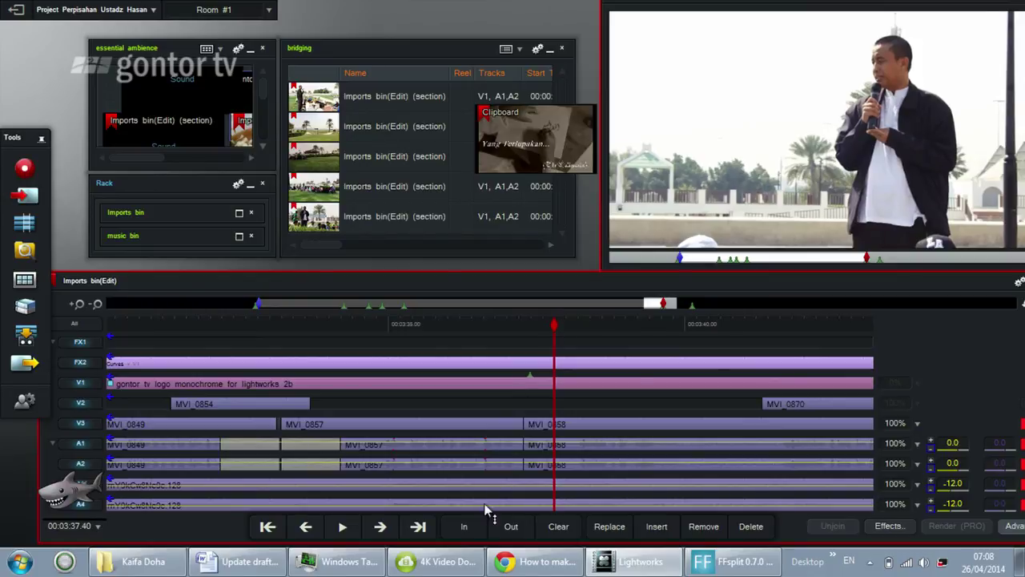
Step: Mark In at 3:37.40 and Out at 3:39.42 on the speaker clip
{"action": "left_click", "coordinate": [468, 529]}
{"action": "left_click_drag", "start_coordinate": [629, 321], "coordinate": [675, 321]}
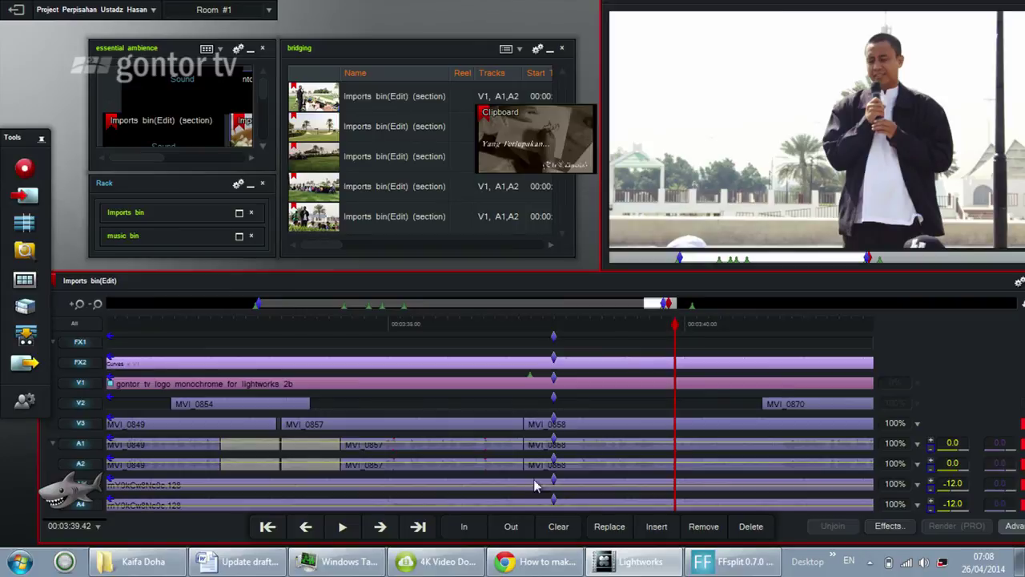
{"action": "left_click", "coordinate": [511, 527]}
{"action": "left_click", "coordinate": [617, 323]}
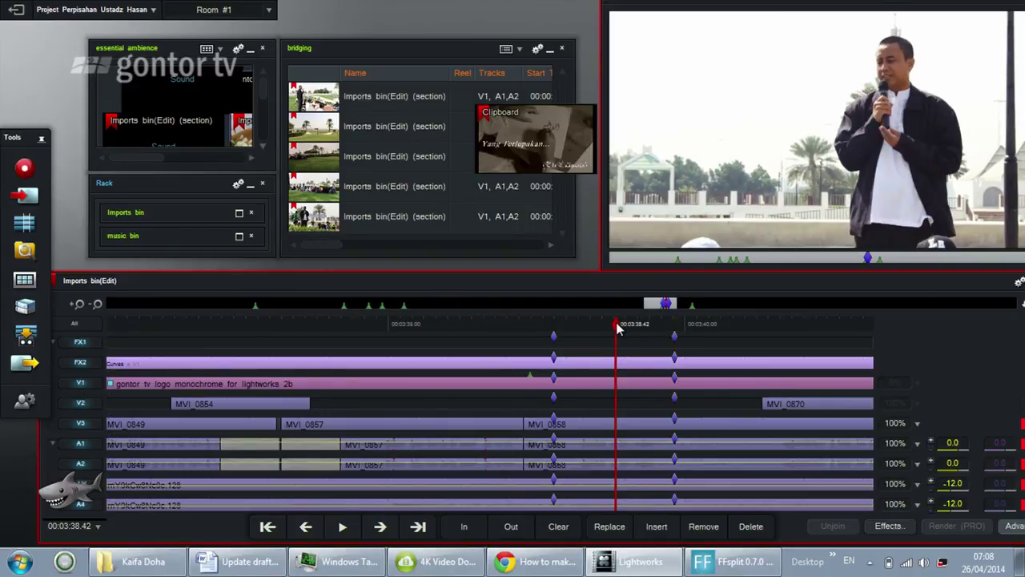
{"action": "left_click", "coordinate": [891, 529]}
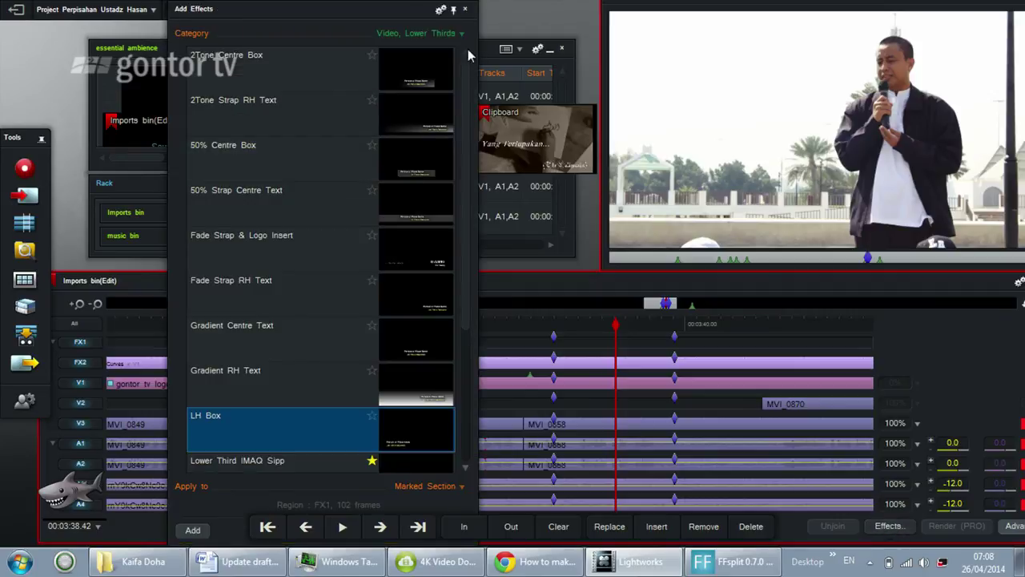
Step: Drag the My Lower Third template from Video > Lower Thirds onto the FX1 track
{"action": "left_click", "coordinate": [450, 34]}
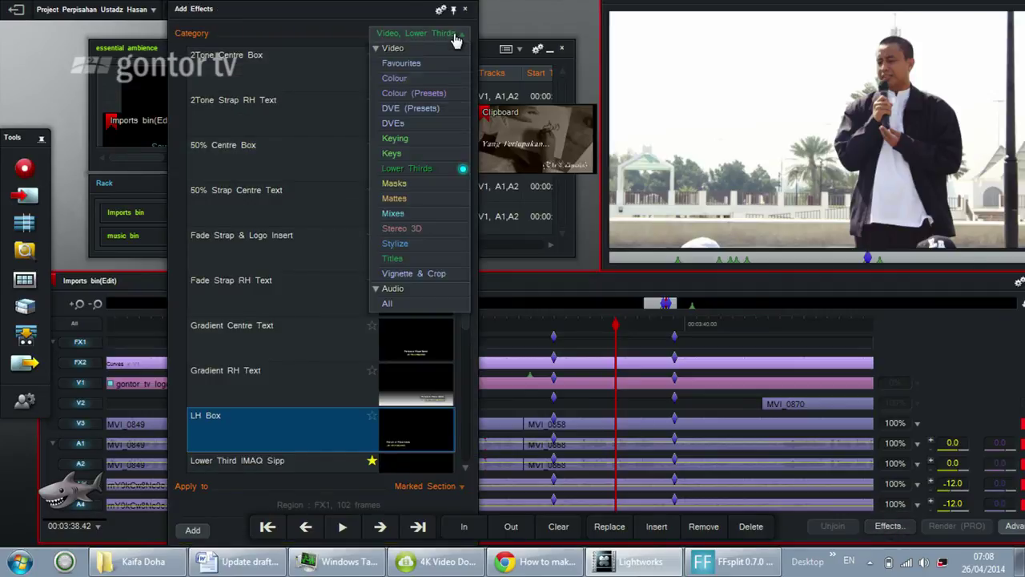
{"action": "left_click", "coordinate": [435, 170]}
{"action": "scroll", "coordinate": [466, 253], "scroll_direction": "down", "scroll_amount": 2}
{"action": "scroll", "coordinate": [462, 336], "scroll_direction": "down", "scroll_amount": 5}
{"action": "scroll", "coordinate": [467, 288], "scroll_direction": "up", "scroll_amount": 7}
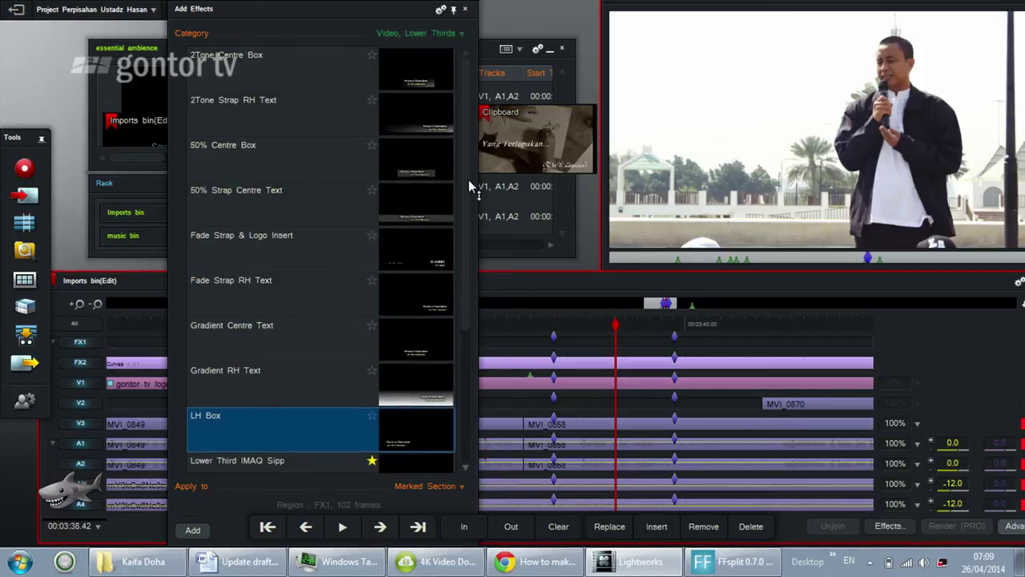
{"action": "scroll", "coordinate": [464, 233], "scroll_direction": "down", "scroll_amount": 4}
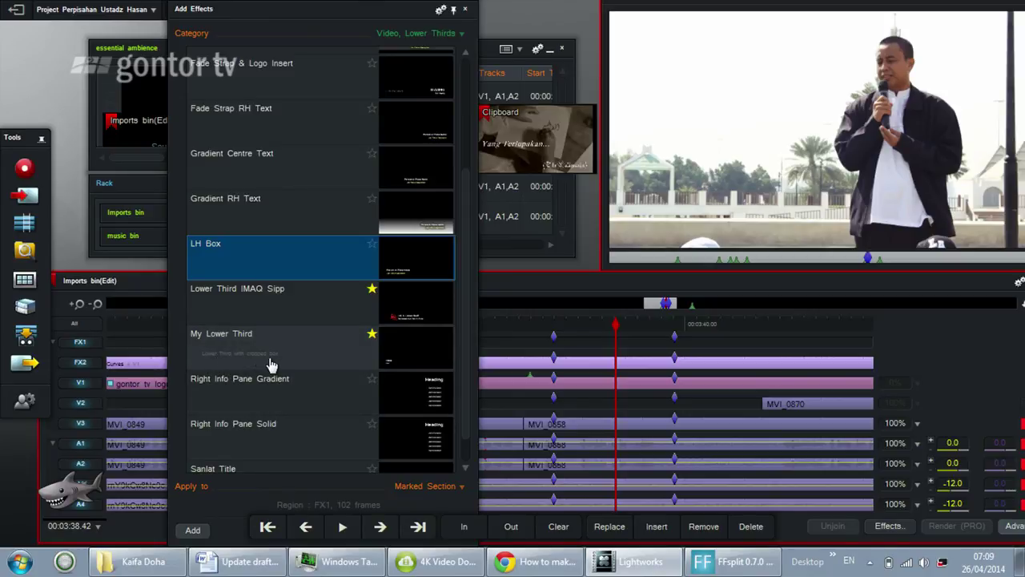
{"action": "left_click", "coordinate": [398, 356]}
{"action": "left_click_drag", "start_coordinate": [398, 356], "coordinate": [615, 344]}
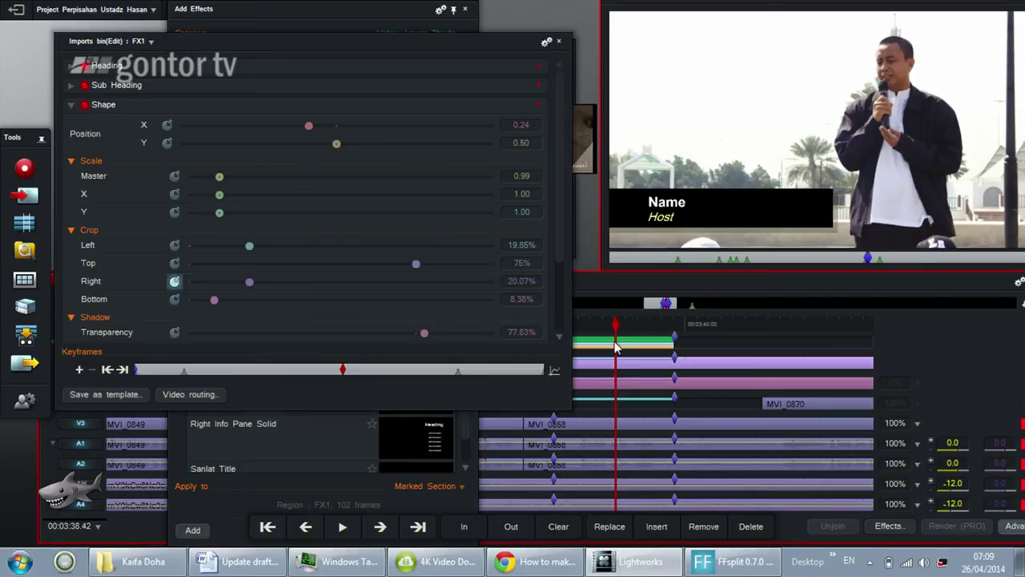
Step: In the Heading and Sub Heading settings, change the title text to 'Name 2' and 'Host 2'
{"action": "left_click_drag", "start_coordinate": [509, 40], "coordinate": [474, 41]}
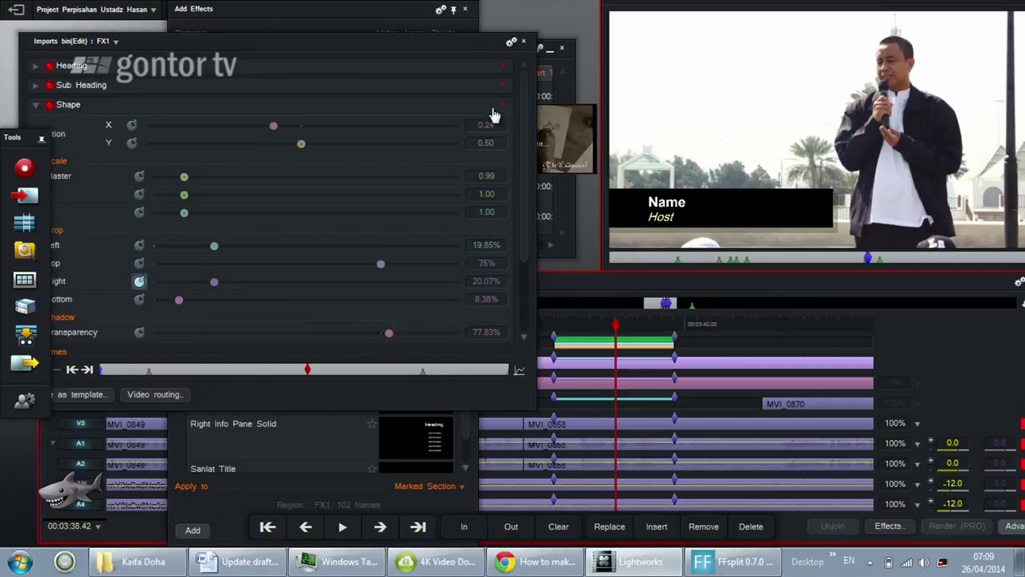
{"action": "left_click_drag", "start_coordinate": [527, 175], "coordinate": [527, 151]}
{"action": "left_click", "coordinate": [38, 69]}
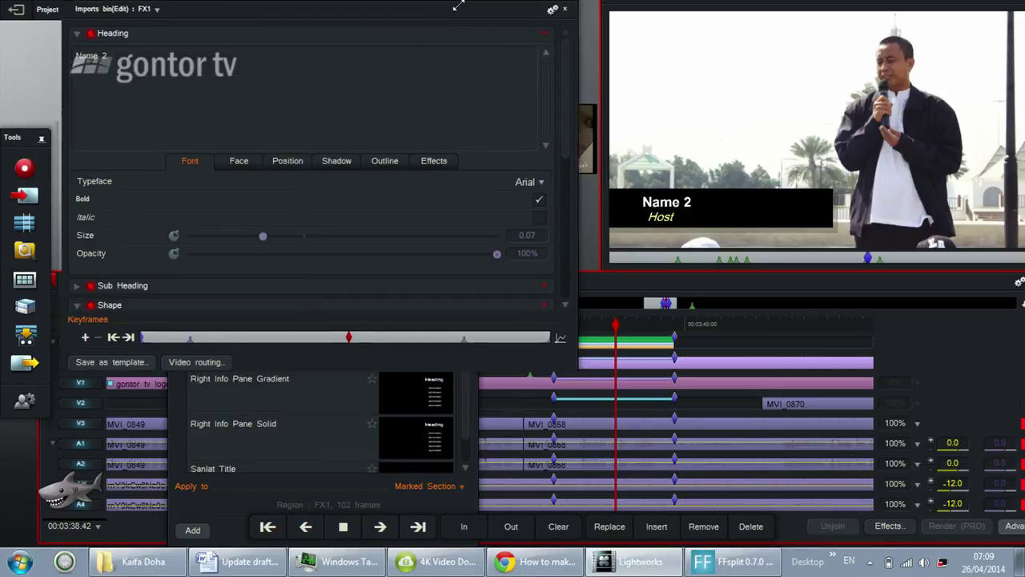
{"action": "left_click", "coordinate": [86, 270]}
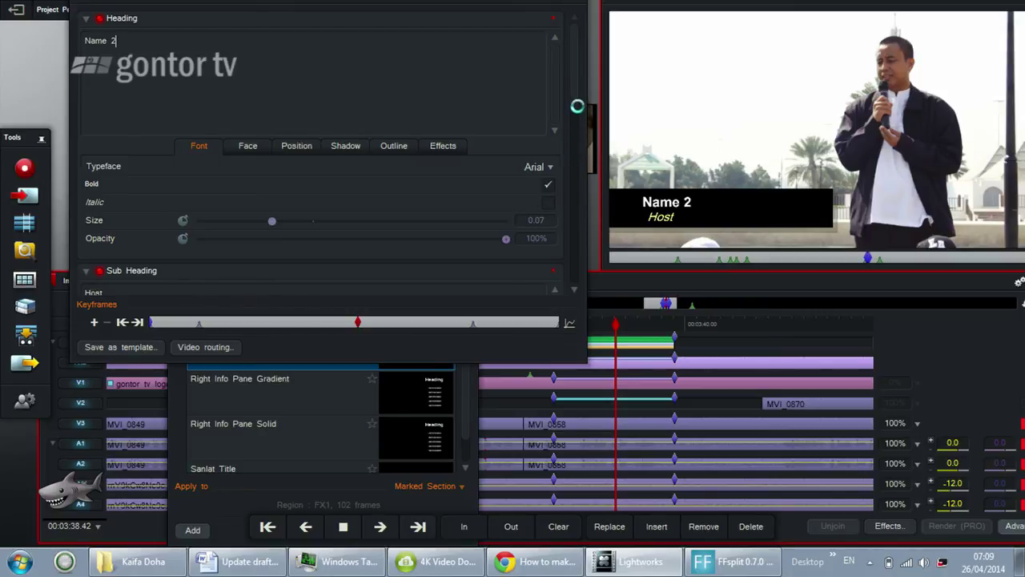
{"action": "scroll", "coordinate": [576, 103], "scroll_direction": "down", "scroll_amount": 3}
{"action": "type", "text": "2"}
{"action": "left_click_drag", "start_coordinate": [574, 131], "coordinate": [568, 190]}
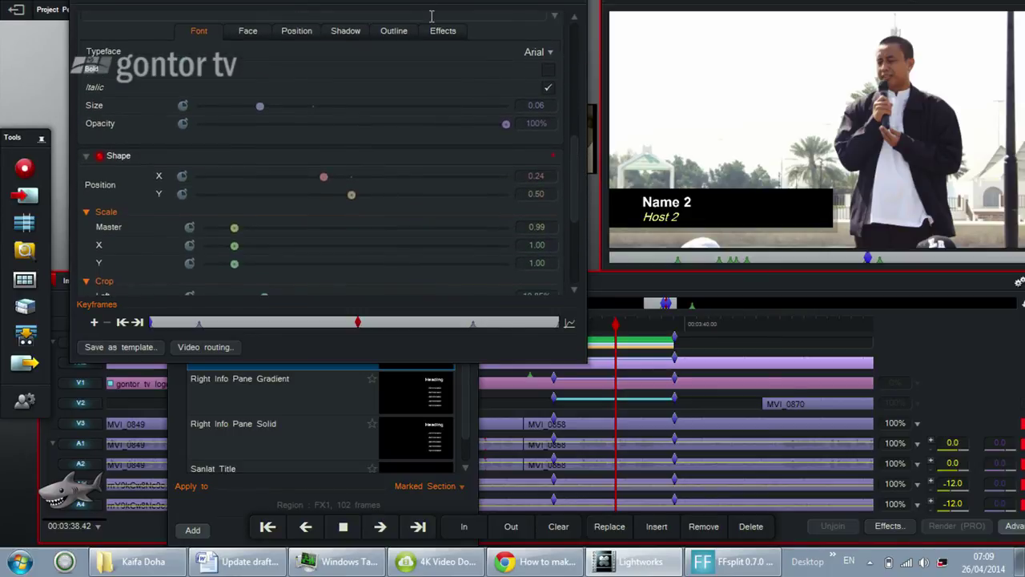
Step: Play the section from just before the title to preview it, then return to 3:38.38
{"action": "left_click_drag", "start_coordinate": [599, 326], "coordinate": [551, 321]}
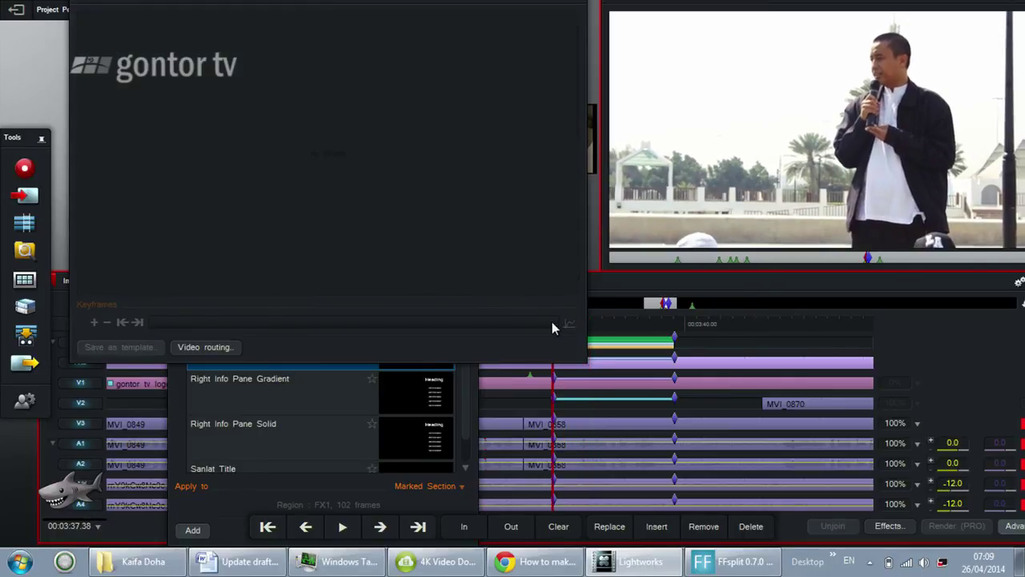
{"action": "key", "text": "space"}
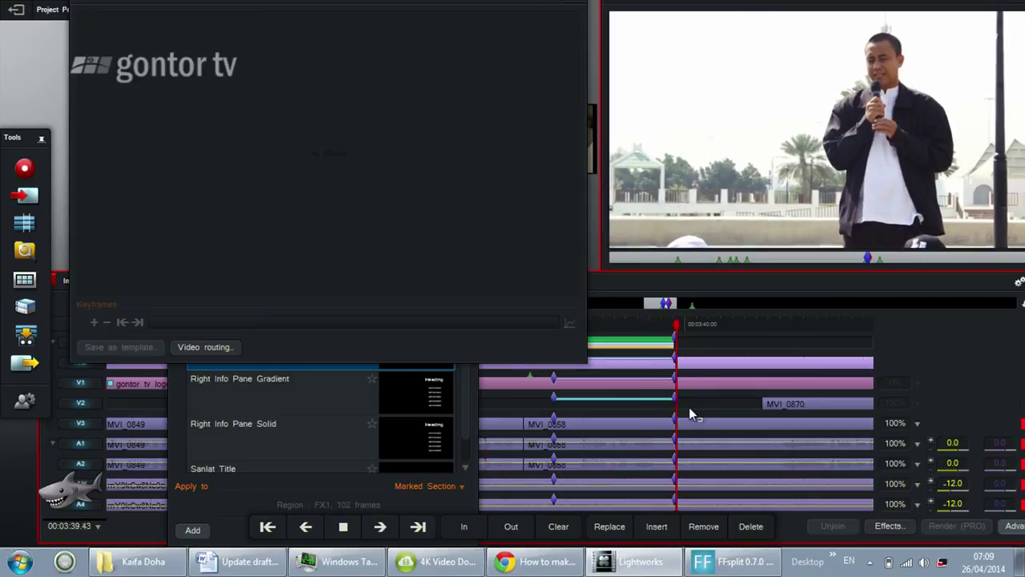
{"action": "key", "text": "space"}
{"action": "left_click_drag", "start_coordinate": [485, 11], "coordinate": [481, 51]}
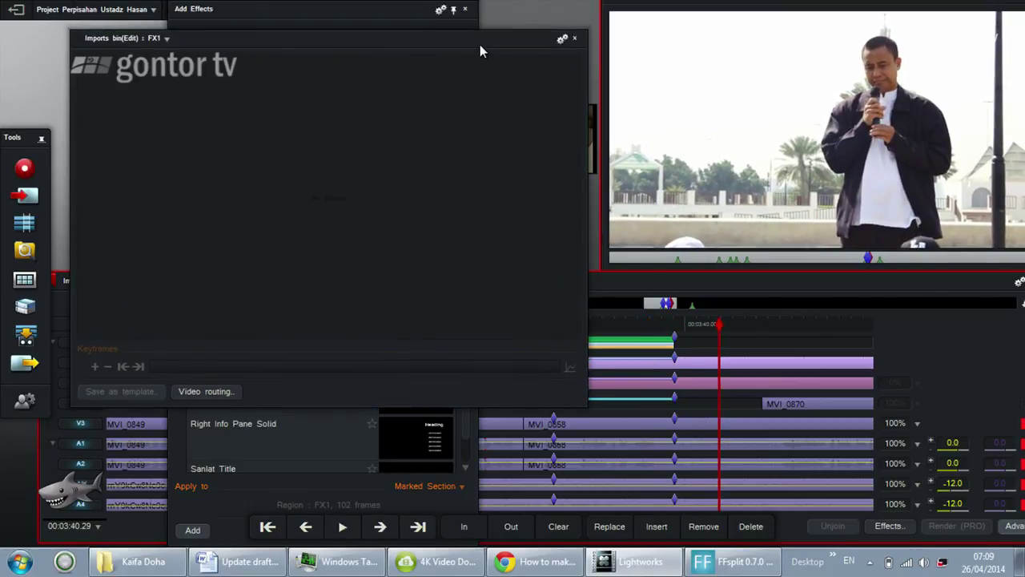
{"action": "left_click", "coordinate": [611, 323]}
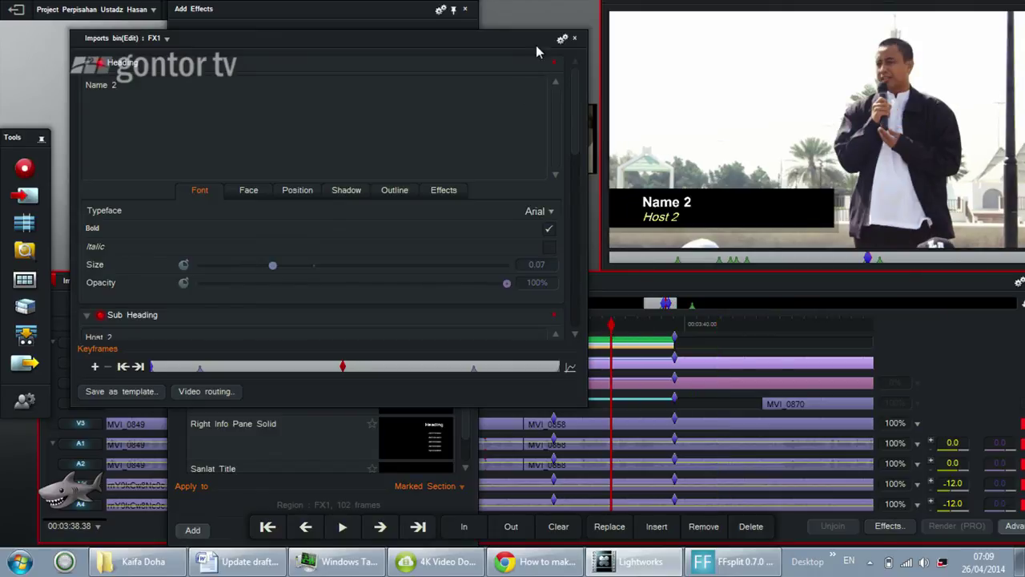